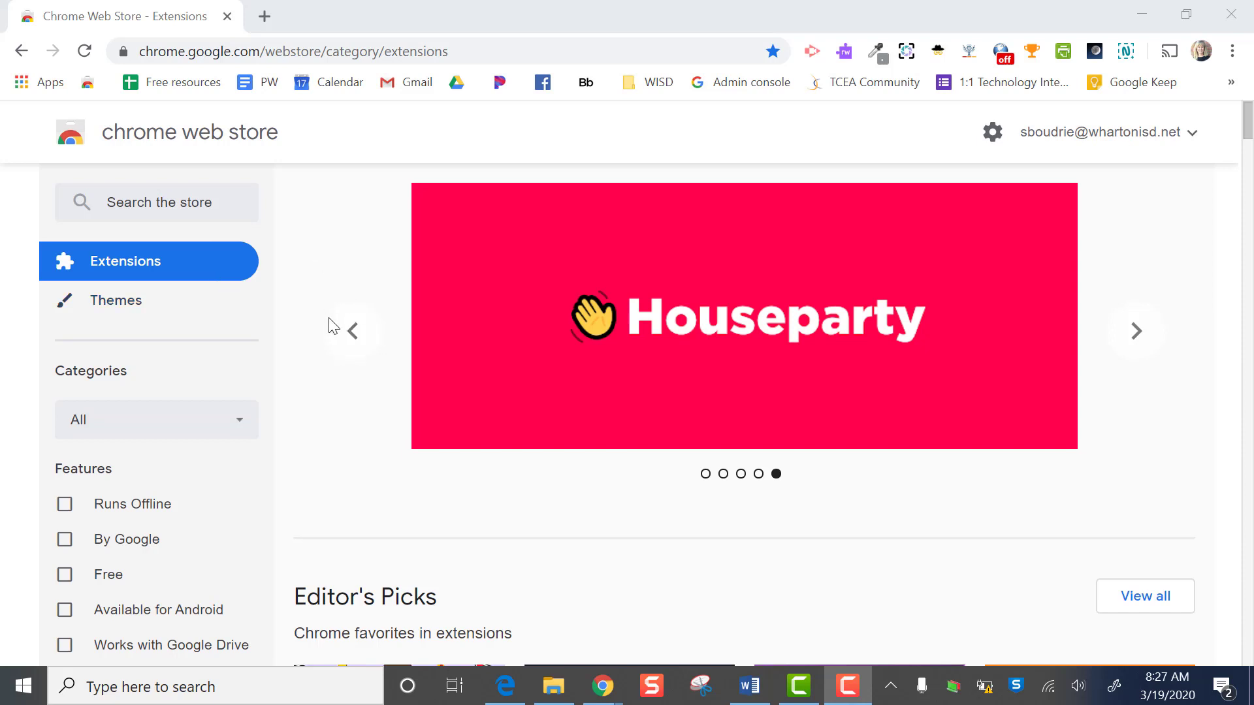
# Step: Open the Chrome Web Store in a new tab by way of the Chrome apps page
pyautogui.click(264, 17)
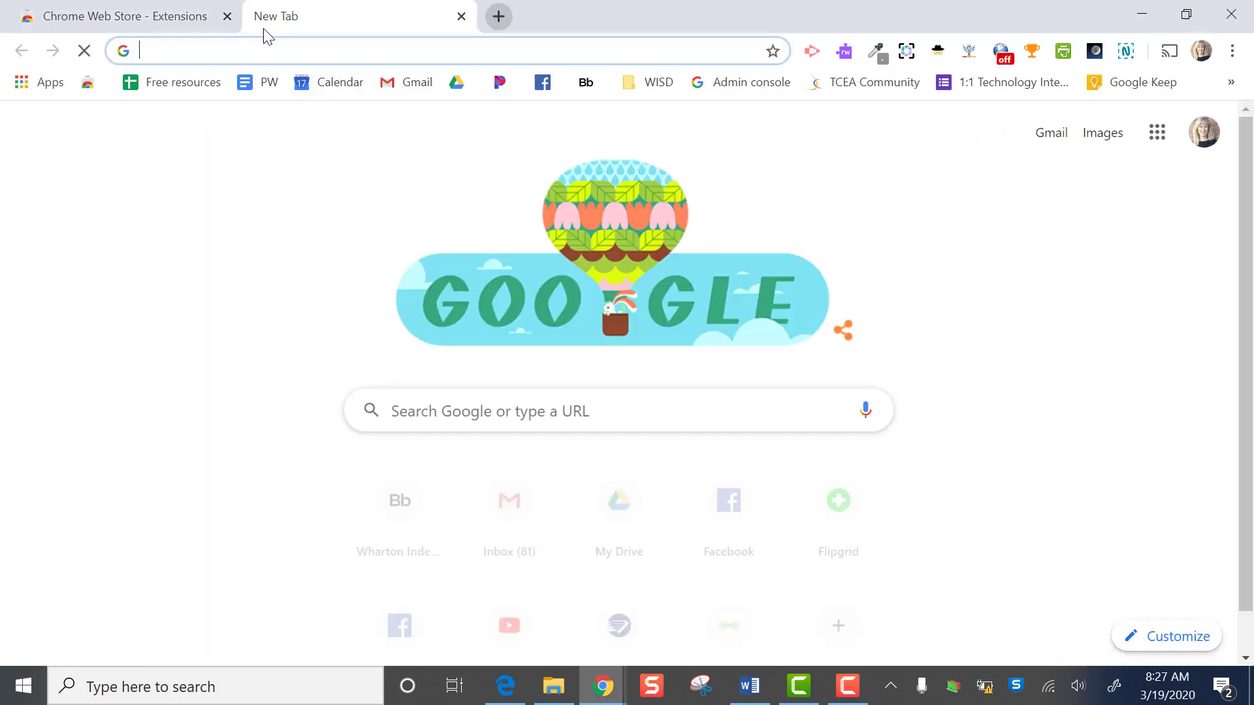
pyautogui.click(23, 91)
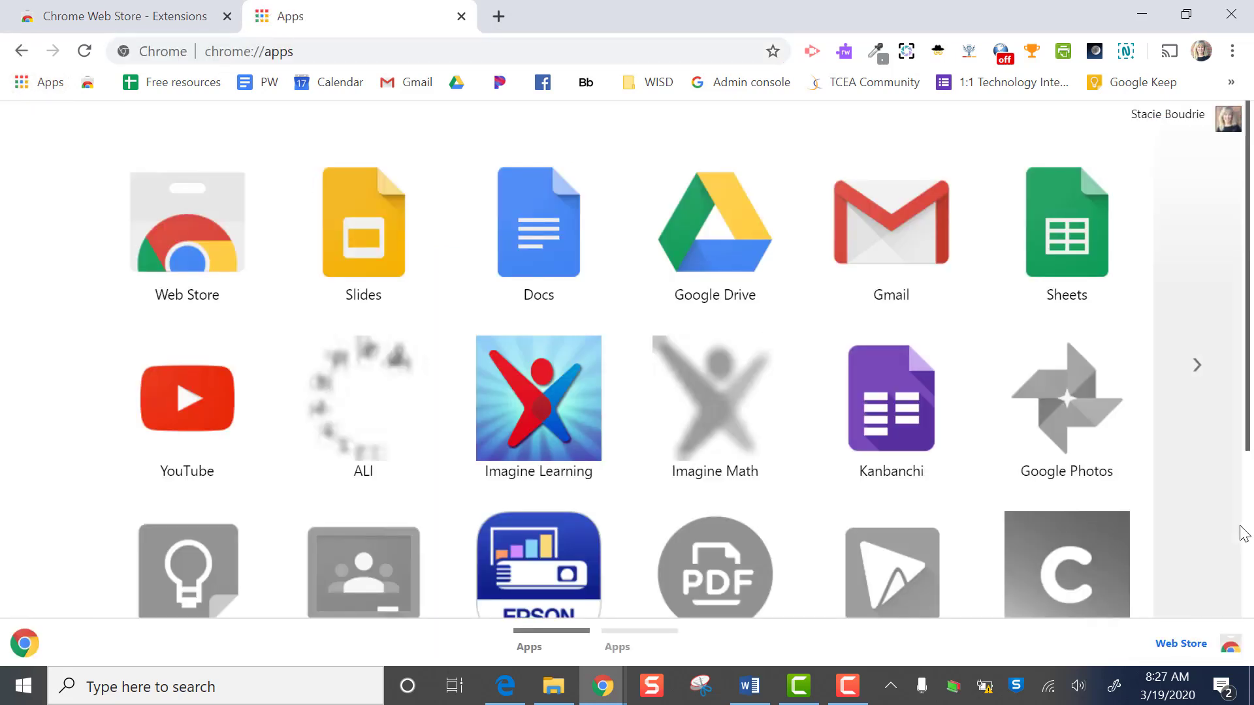
pyautogui.click(1197, 648)
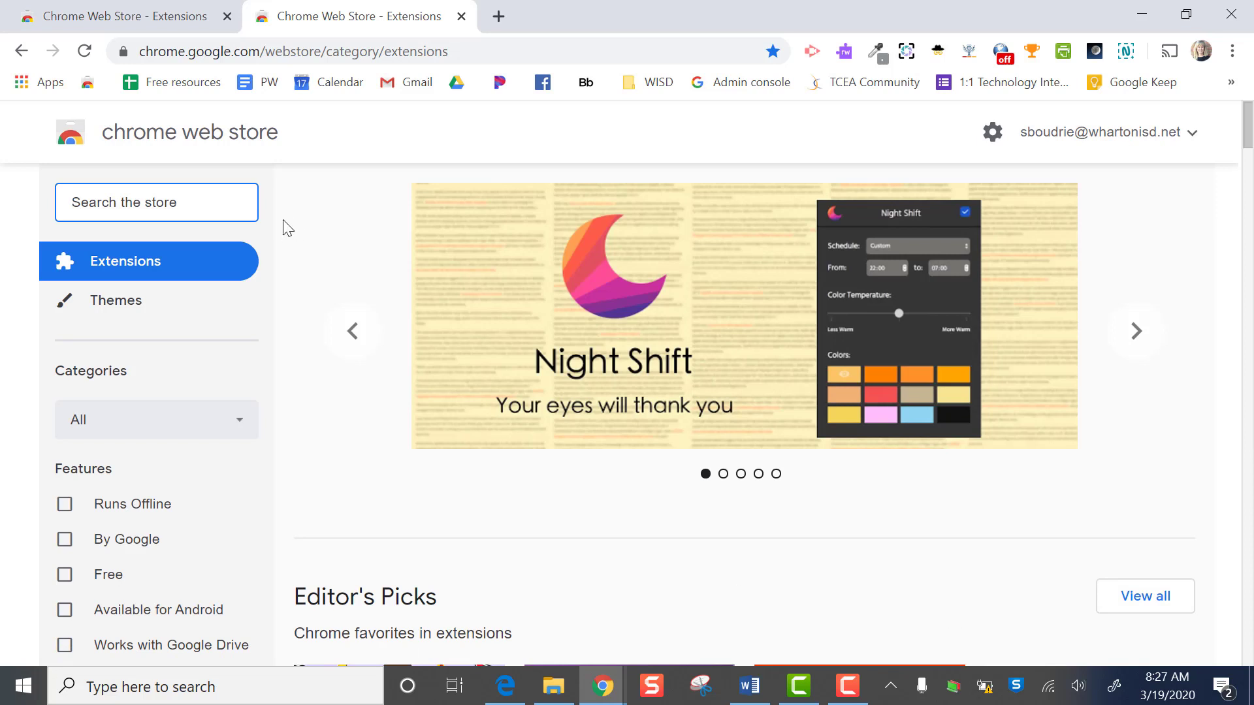
pyautogui.write('sc')
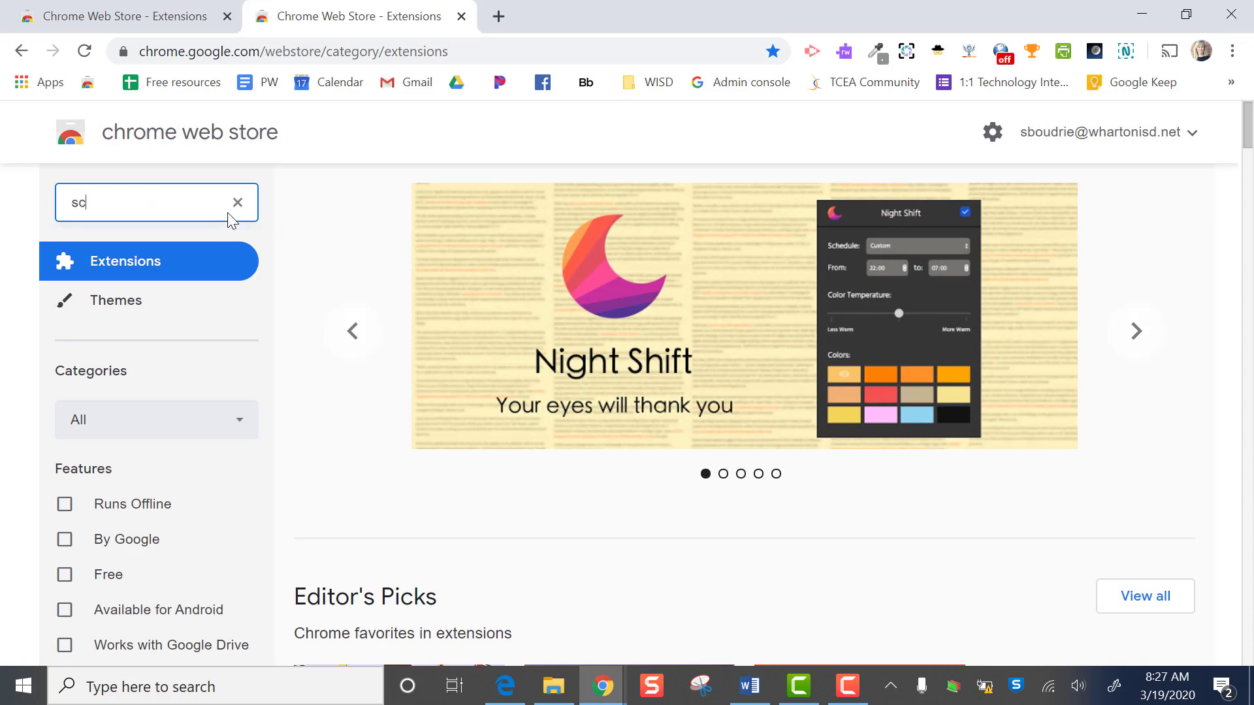
pyautogui.write('reencrastify')
pyautogui.press('Return')
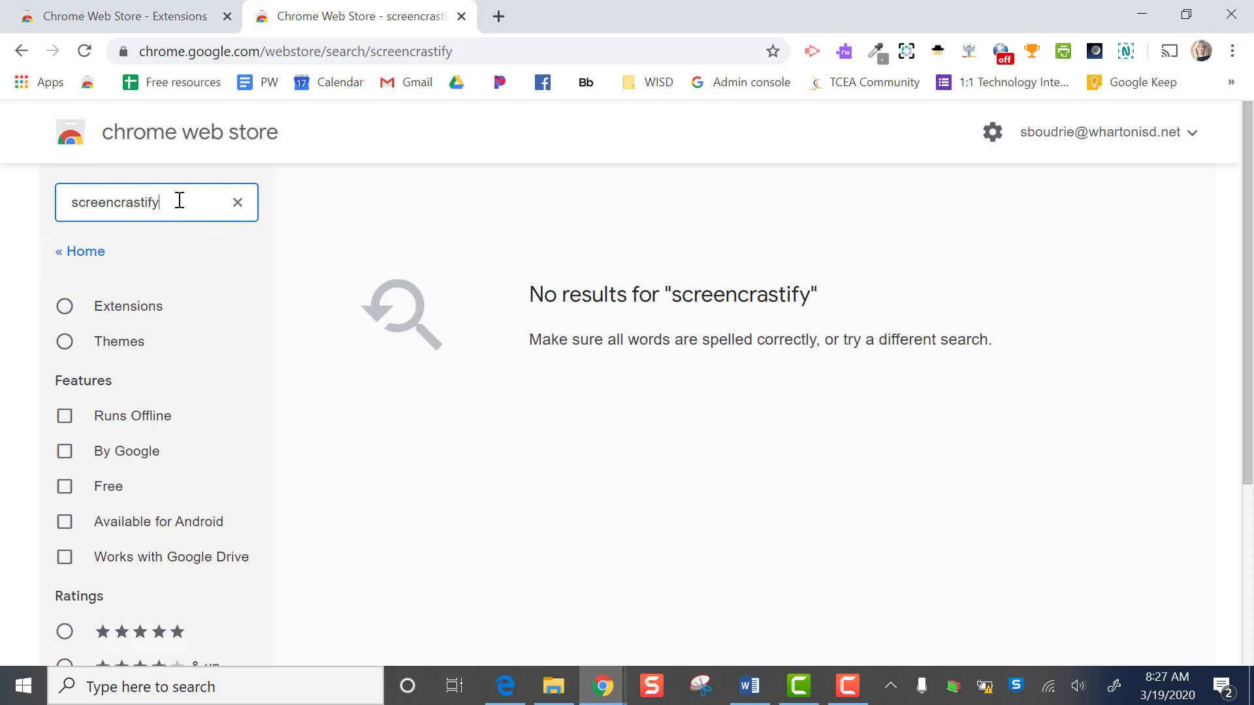
# Step: Search the Chrome Web Store for "screencastify"
pyautogui.moveTo(179, 200); pyautogui.dragTo(2, 219)
pyautogui.write('screencastify')
pyautogui.press('Return')
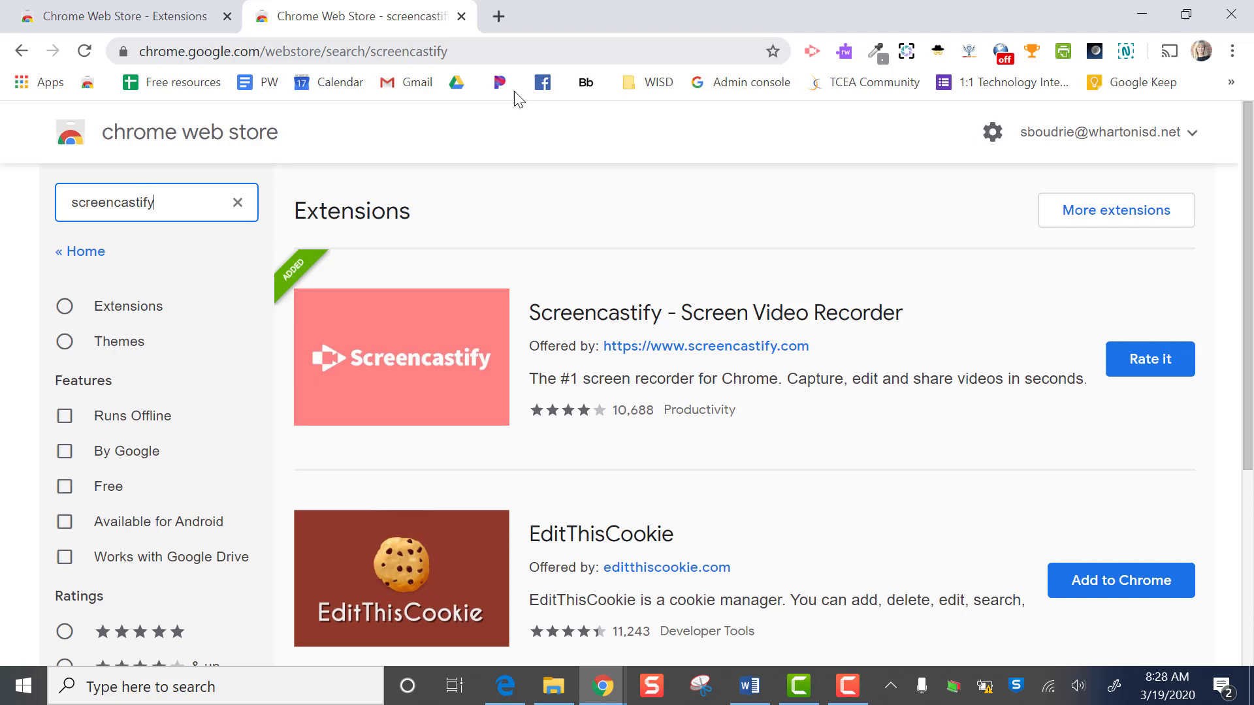
# Step: From a new Google Drive tab, sign in to the Screencastify extension with the school Google account and open its recording options
pyautogui.click(497, 19)
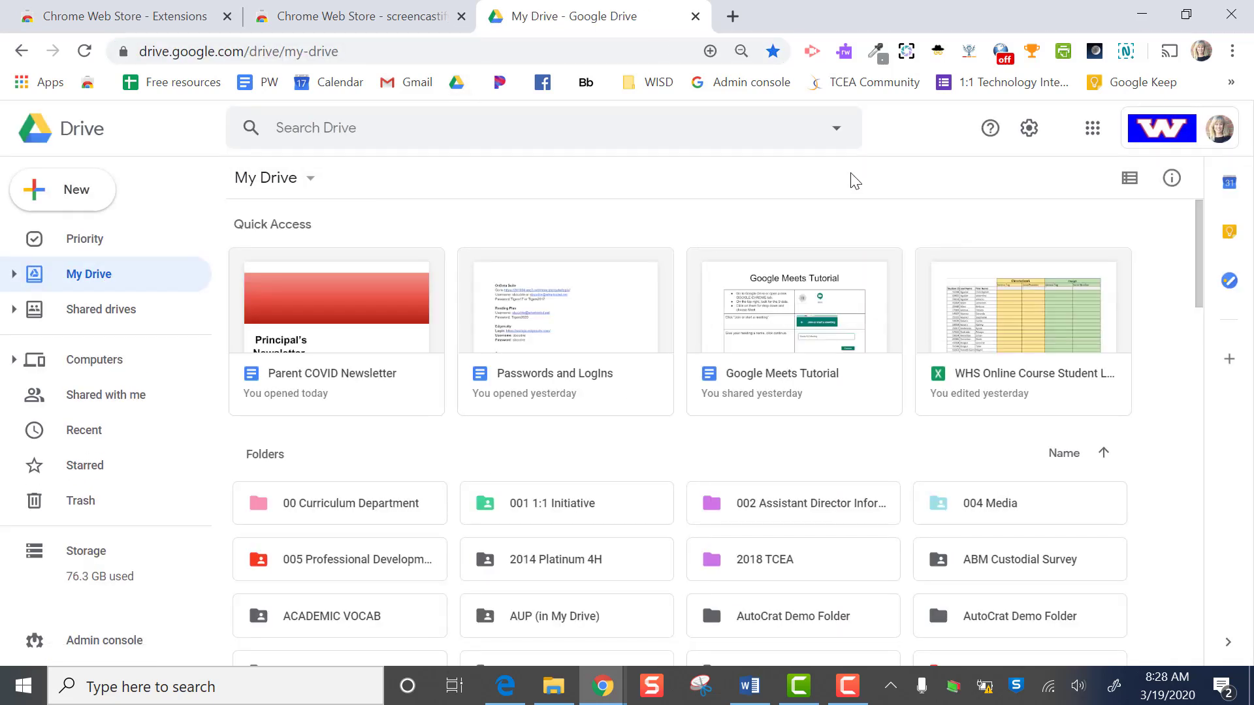
pyautogui.click(813, 56)
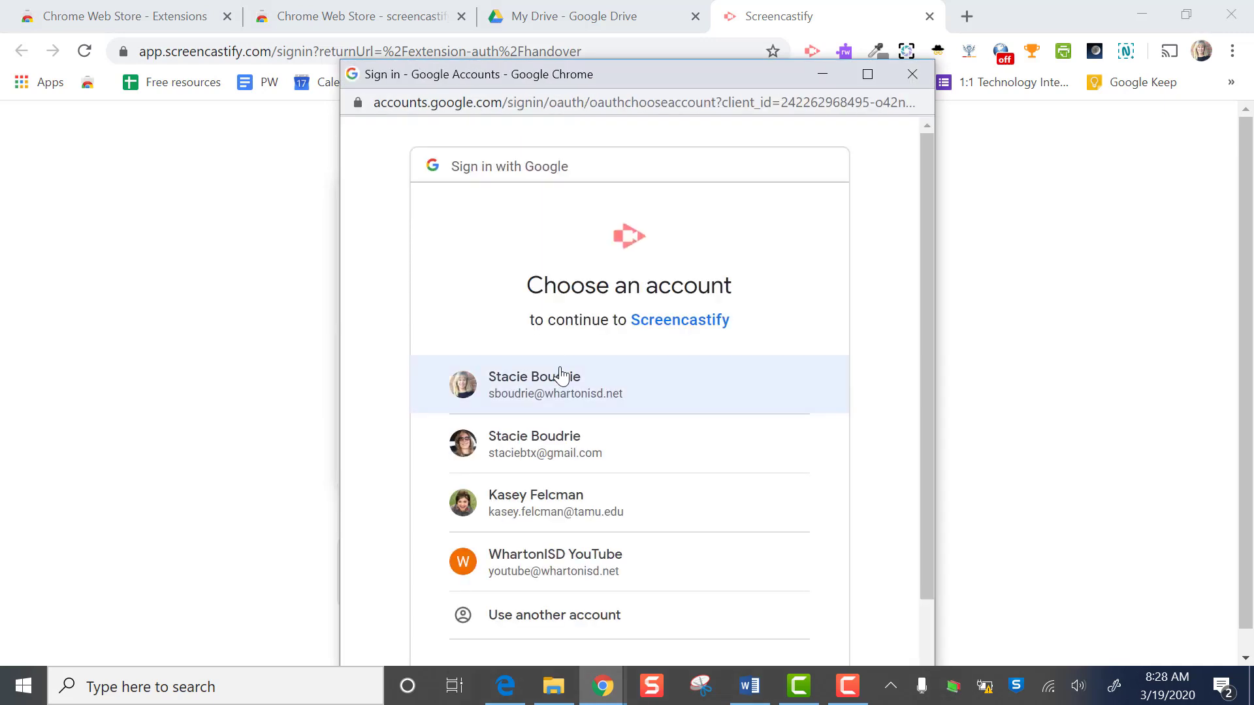
pyautogui.click(561, 375)
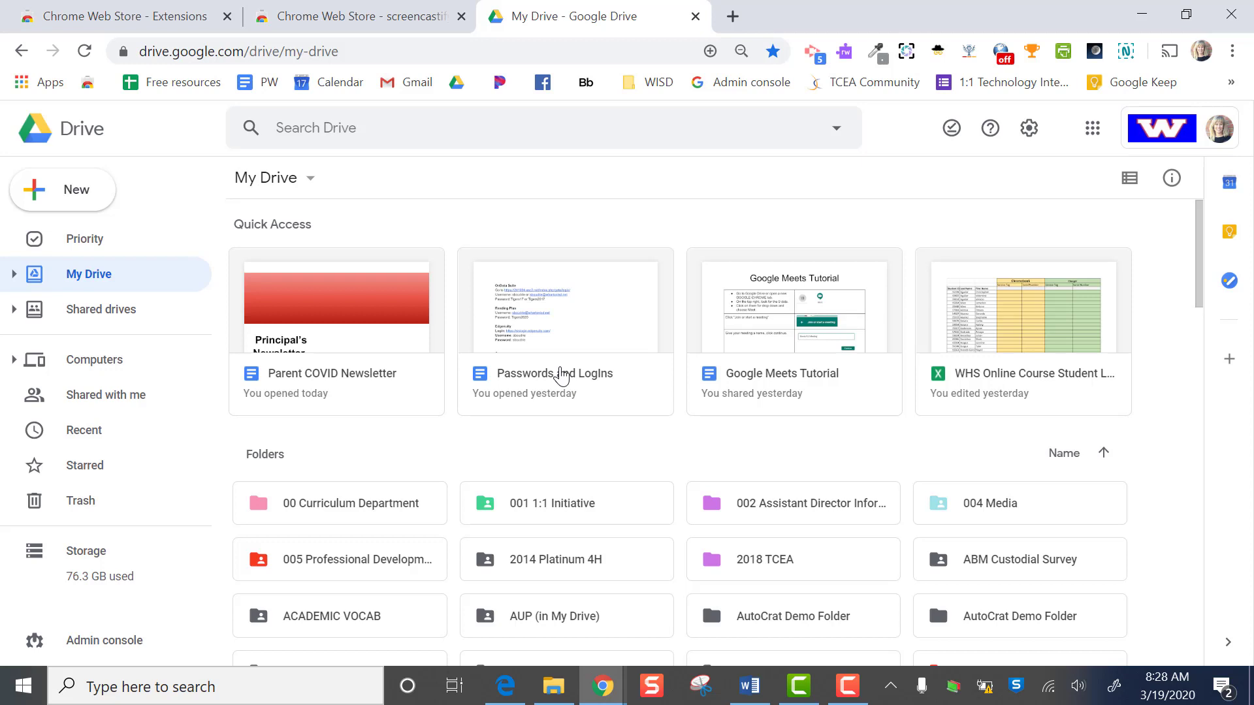
pyautogui.click(816, 55)
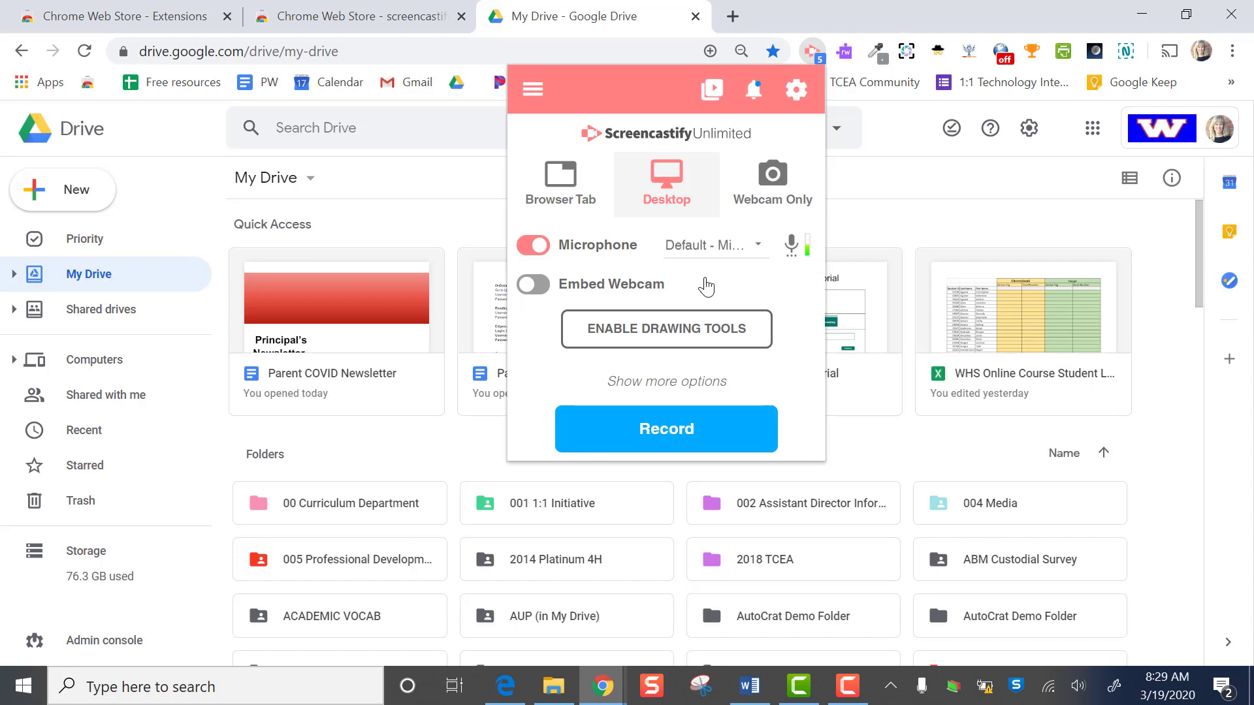
# Step: Turn the Embed Webcam option on and back off in the recording options
pyautogui.rightClick(528, 284)
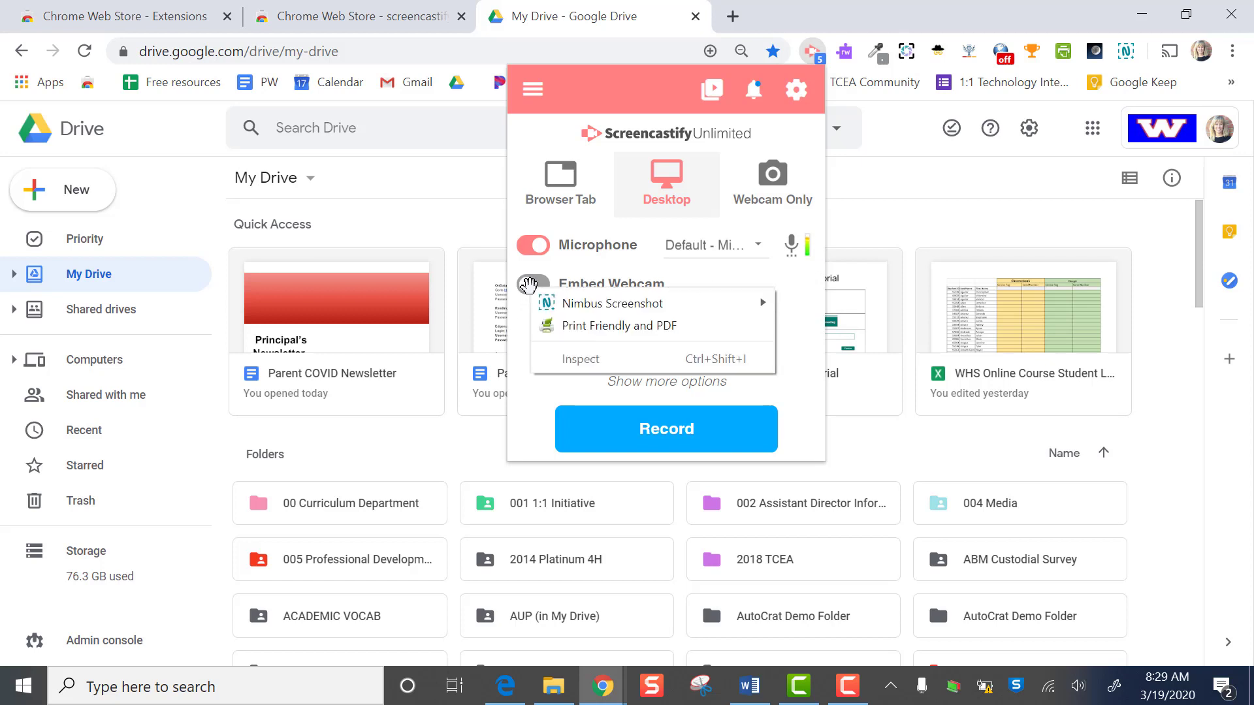
pyautogui.click(528, 284)
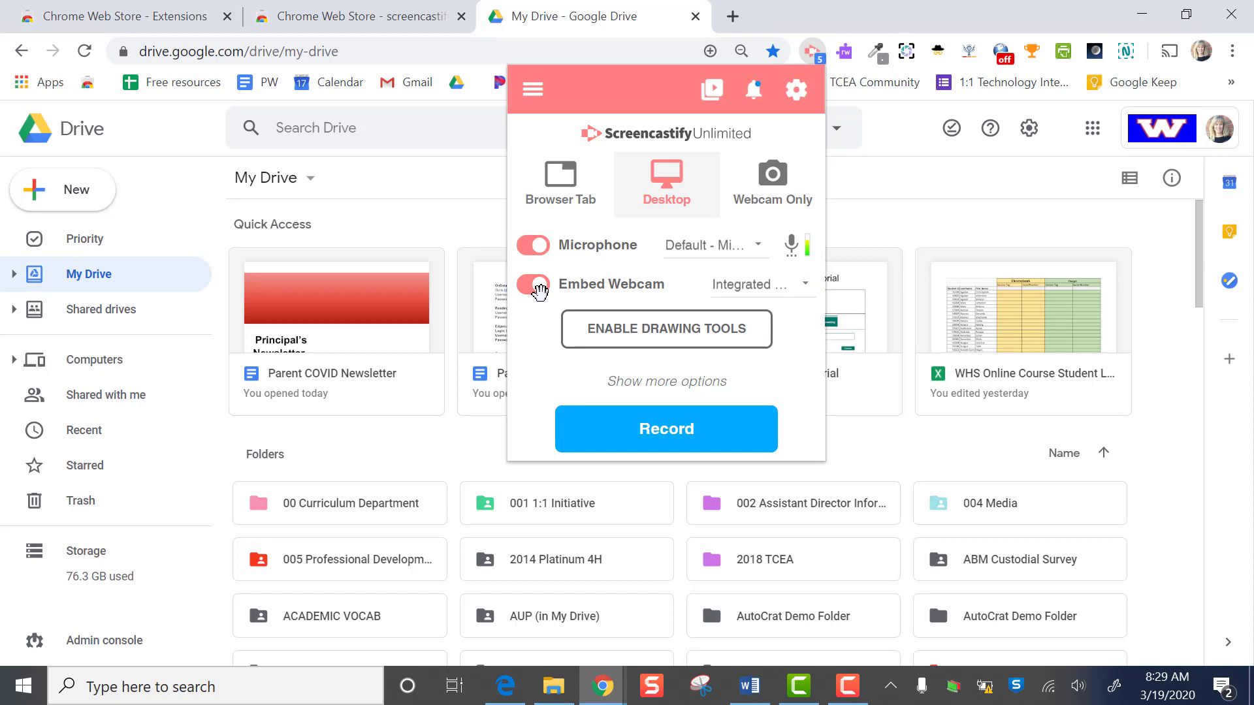
pyautogui.rightClick(540, 291)
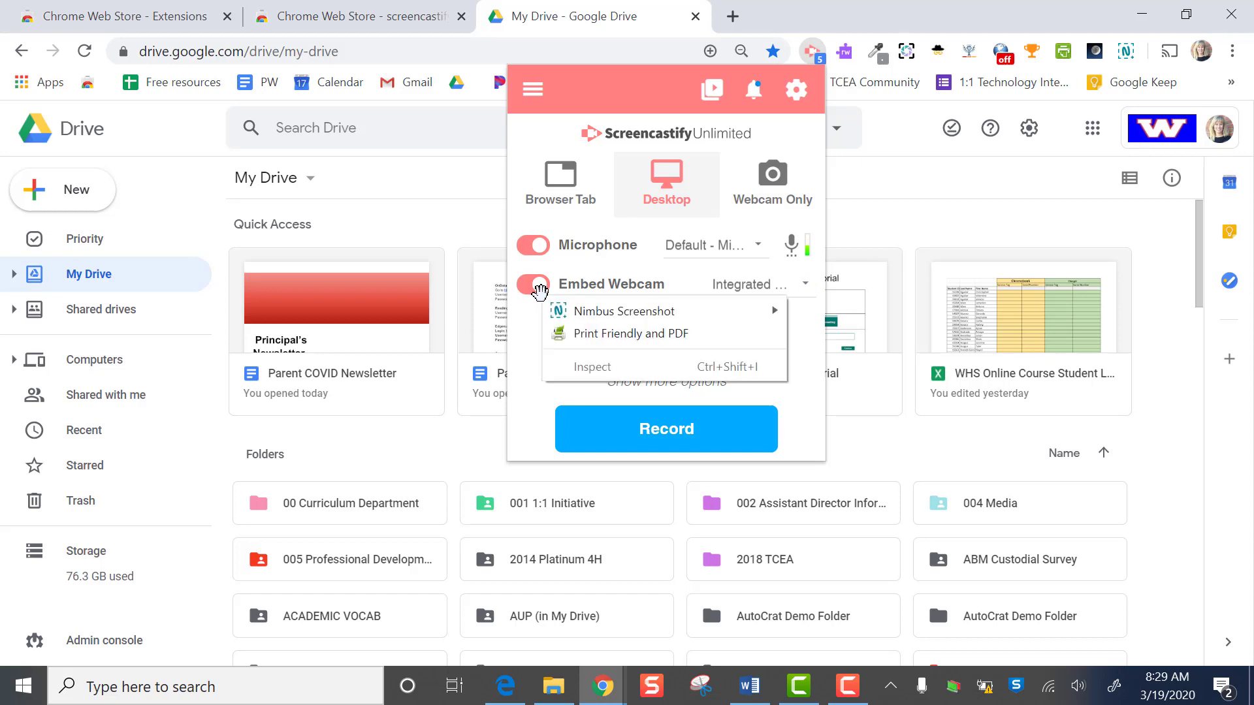
pyautogui.click(533, 282)
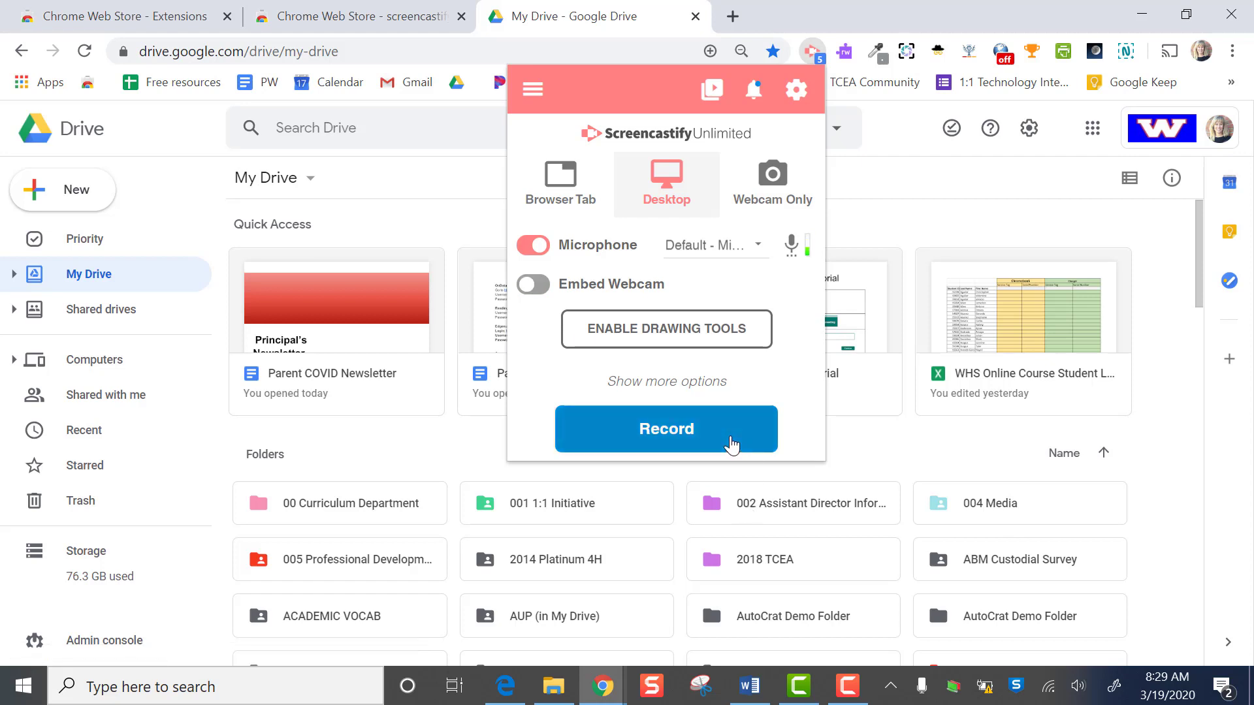
# Step: Start a Desktop recording that shares the entire screen
pyautogui.click(731, 445)
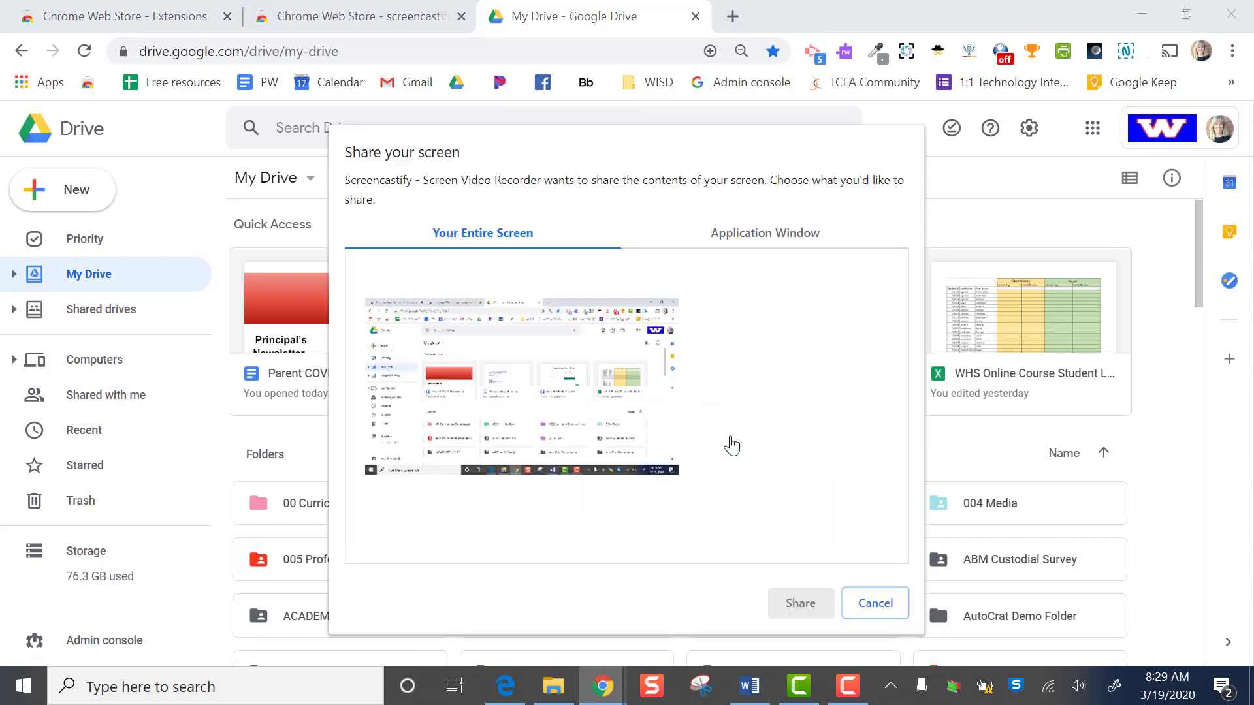
pyautogui.click(526, 394)
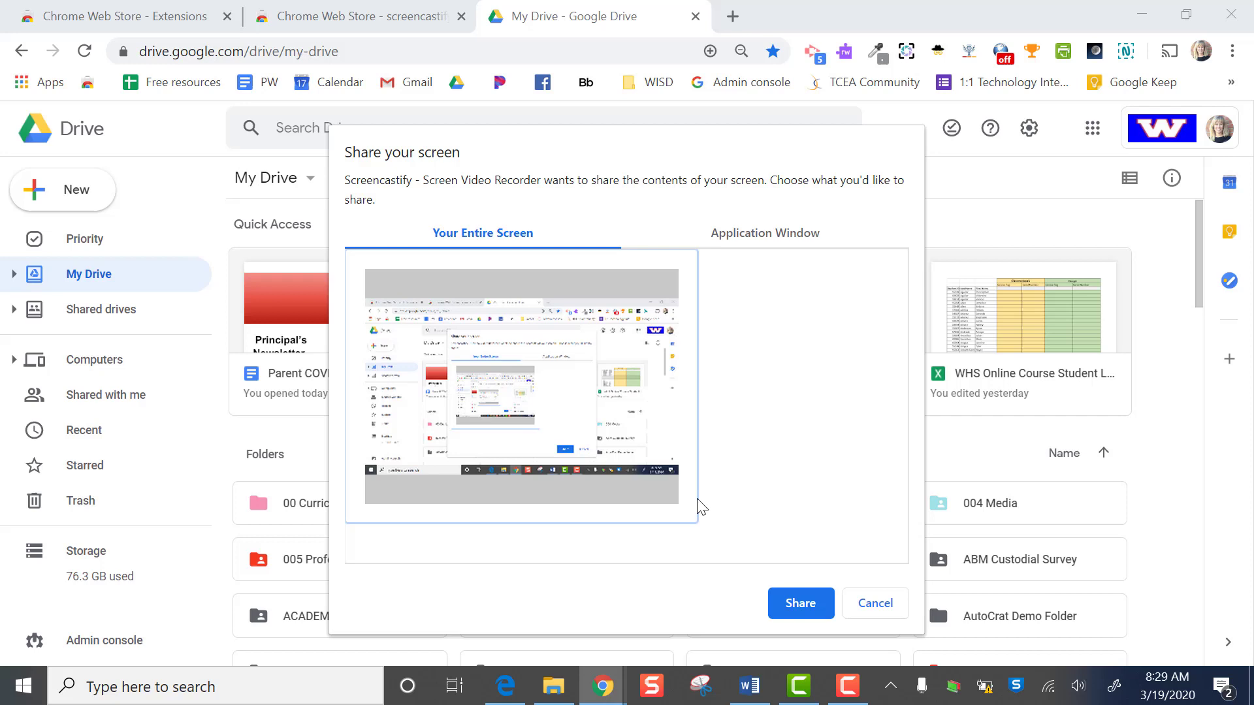
pyautogui.click(814, 603)
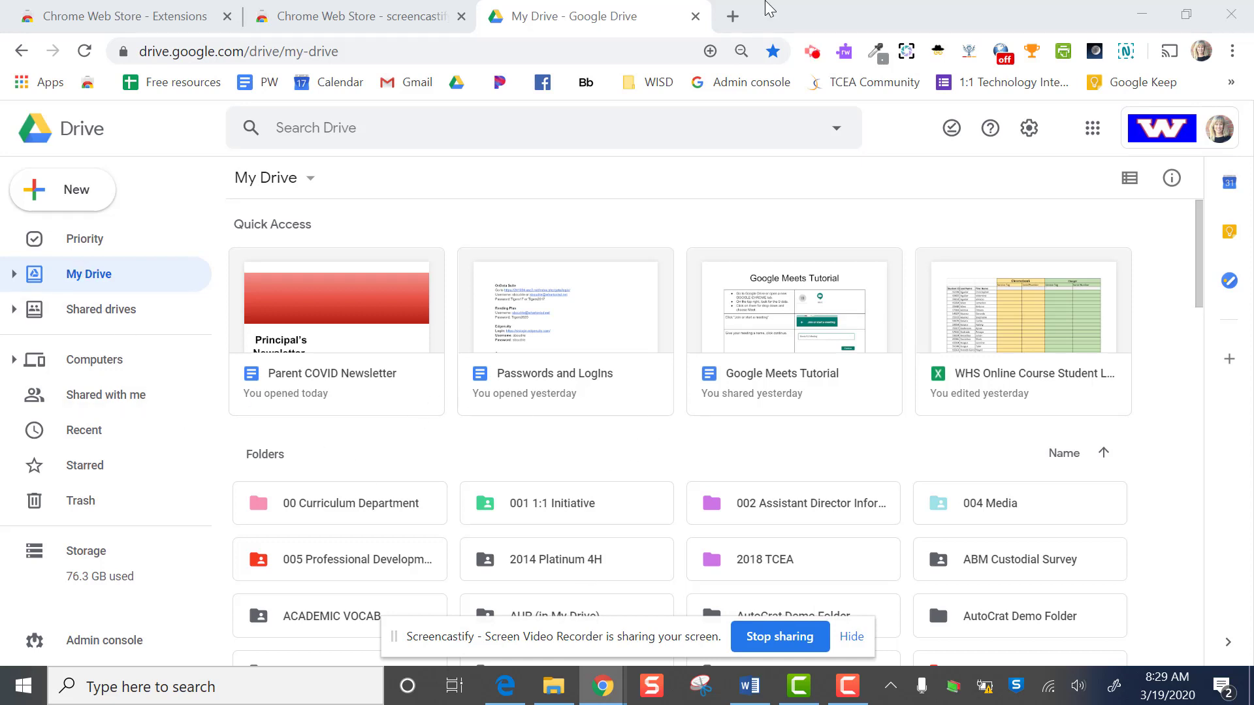
# Step: Record a new browser tab with the screen-sharing notice hidden, and stop the recording
pyautogui.click(734, 24)
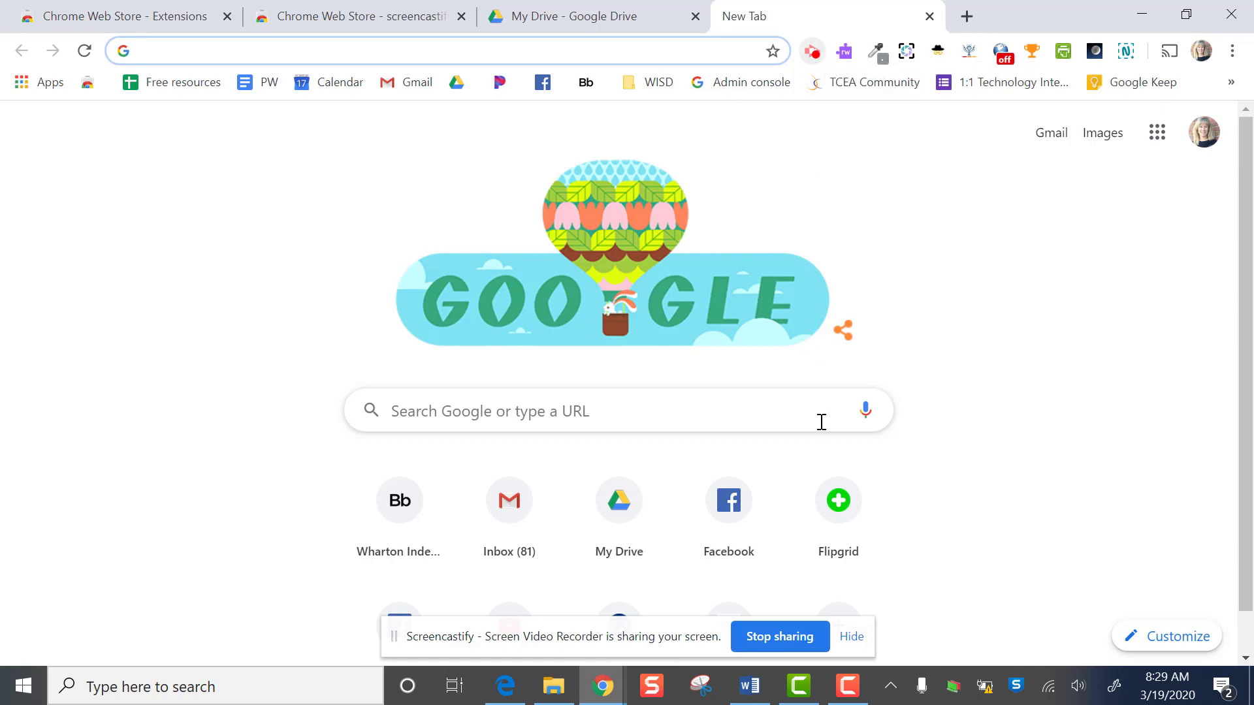
pyautogui.click(852, 638)
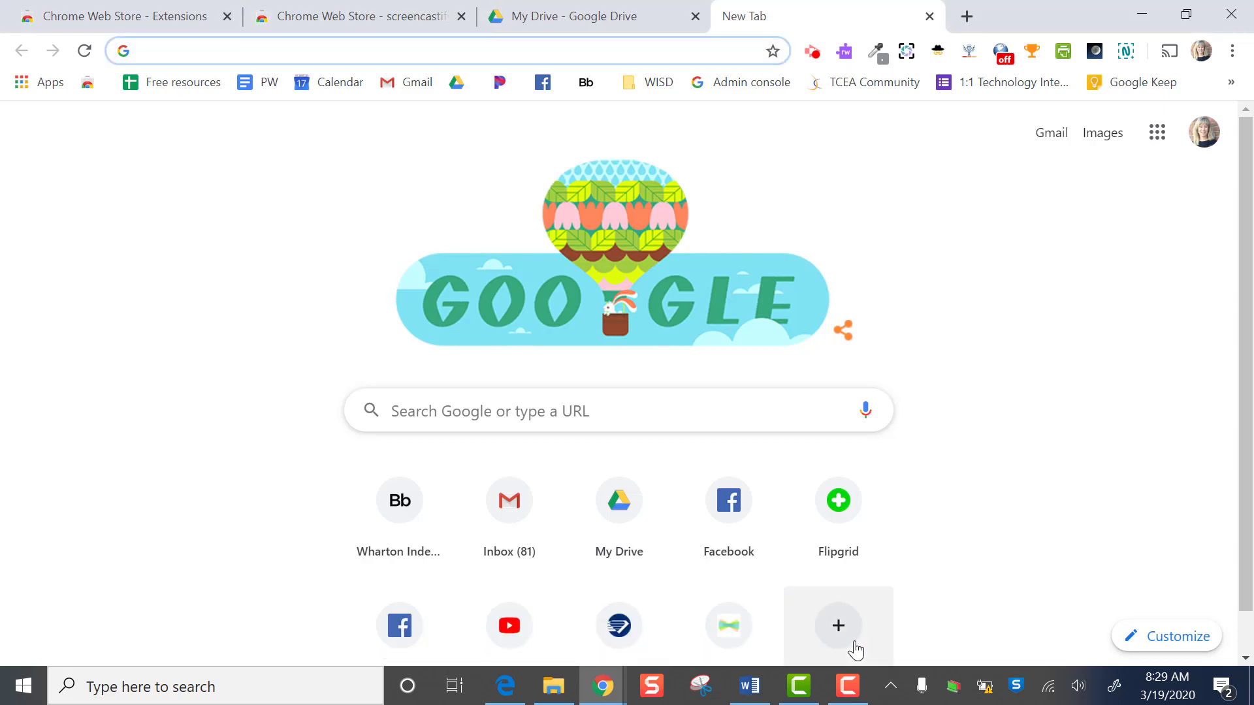
pyautogui.click(813, 52)
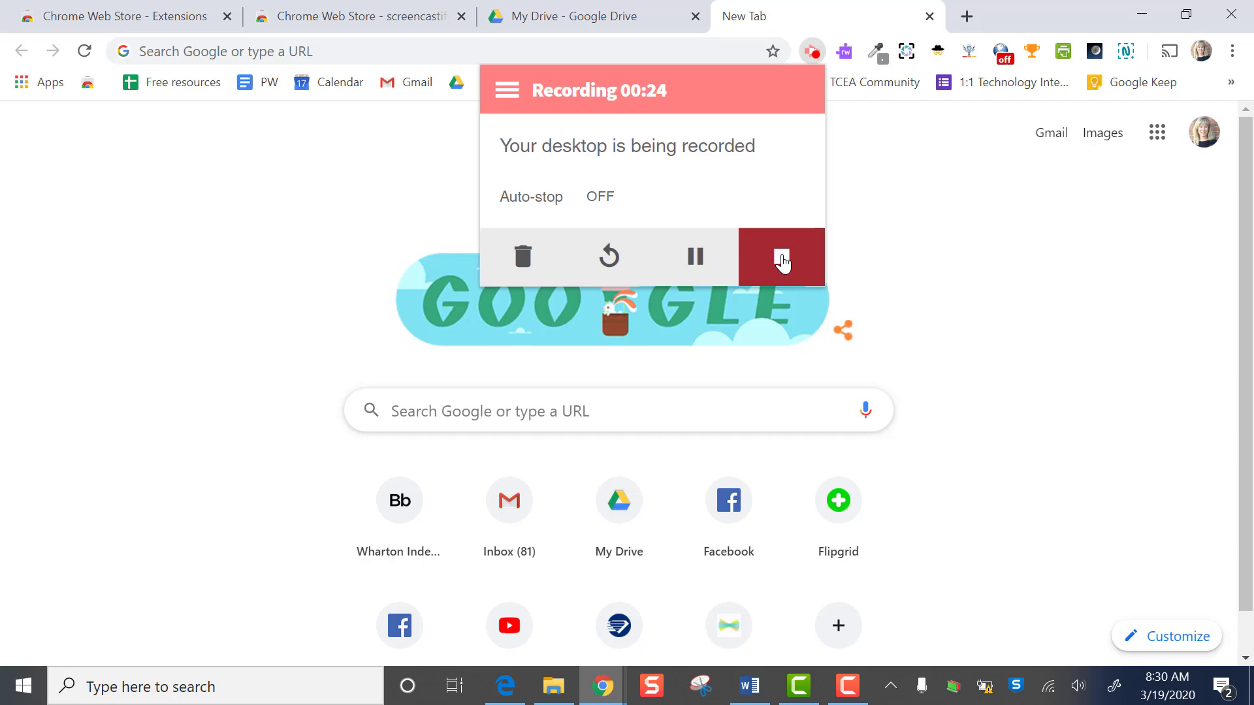
pyautogui.click(783, 261)
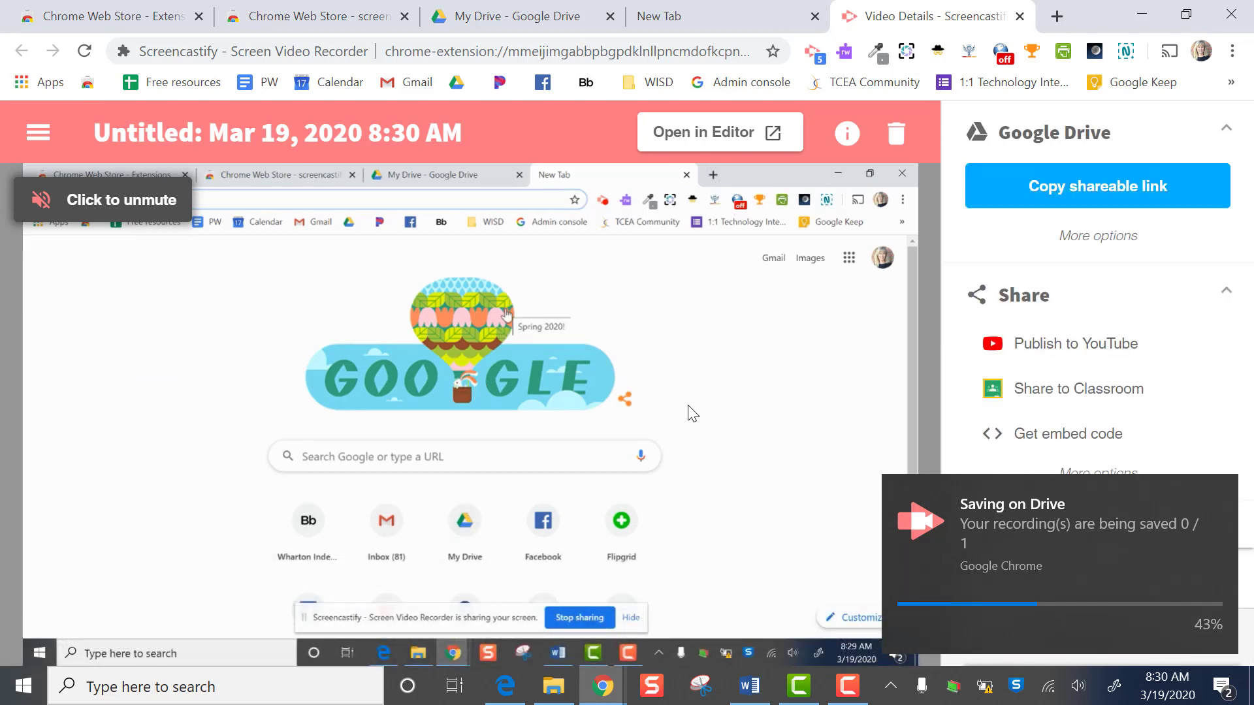
# Step: Rename the finished recording as "Screencastify Tutorial"
pyautogui.moveTo(224, 249)
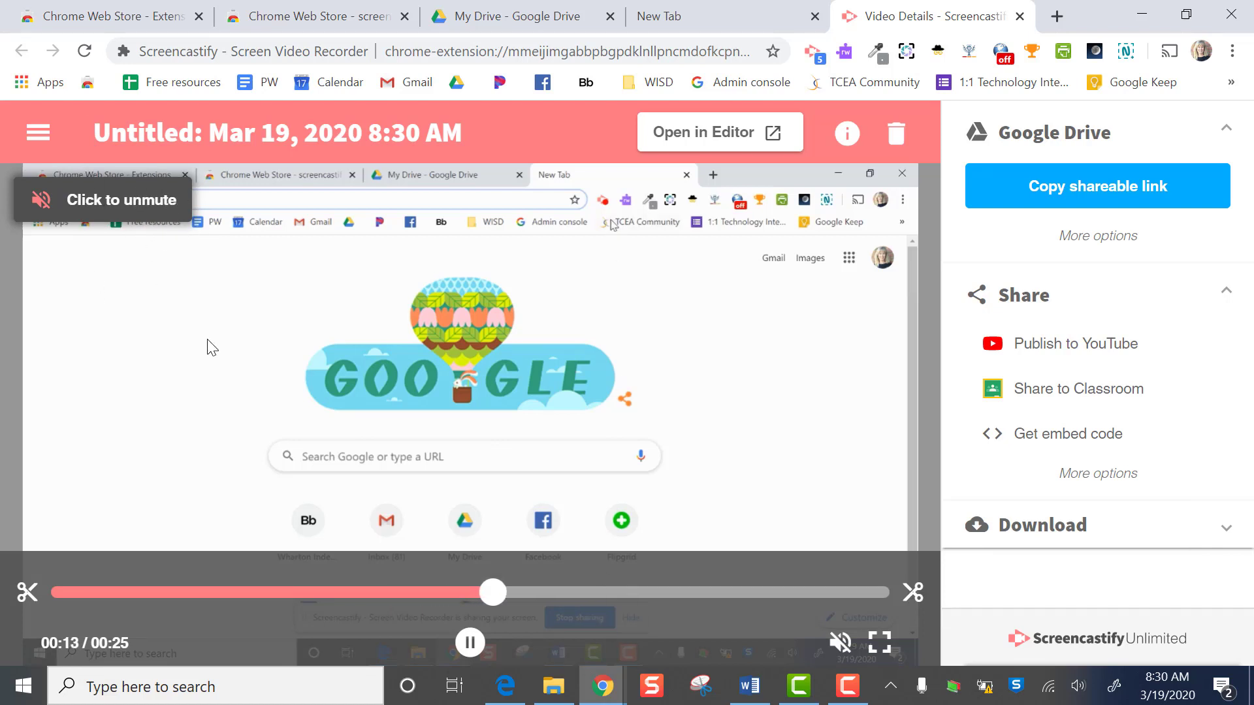
pyautogui.click(219, 132)
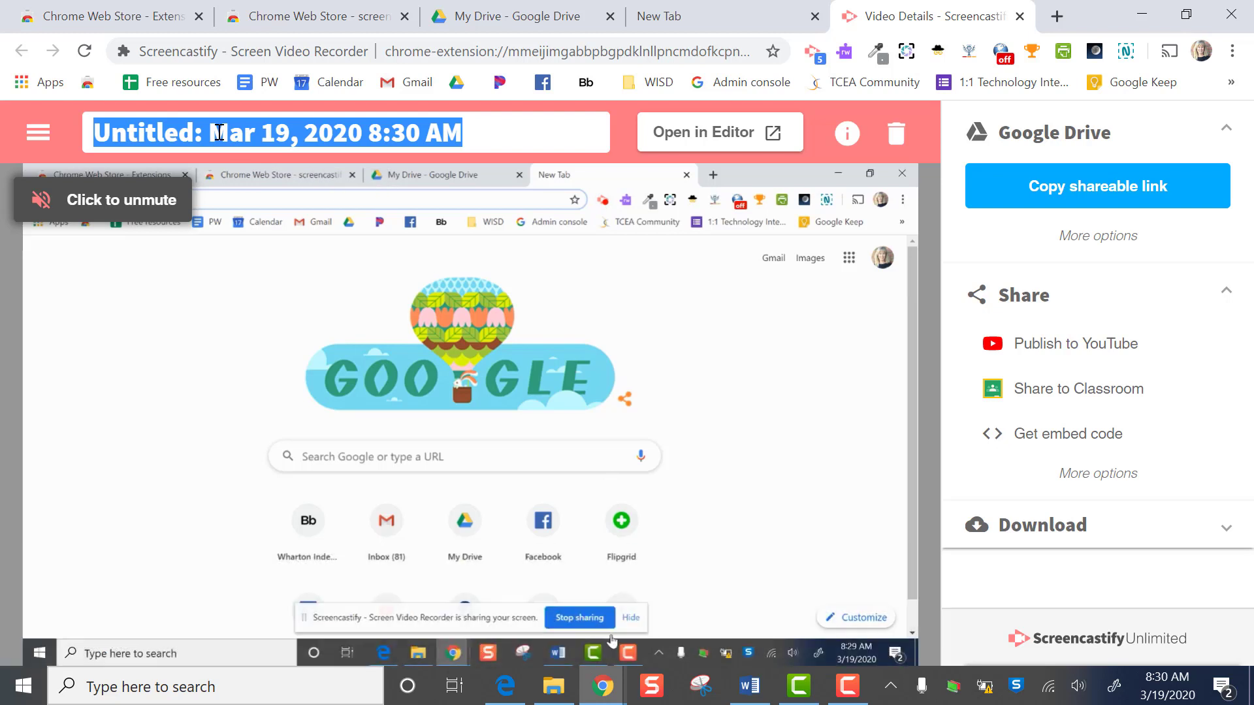
pyautogui.write('Screen')
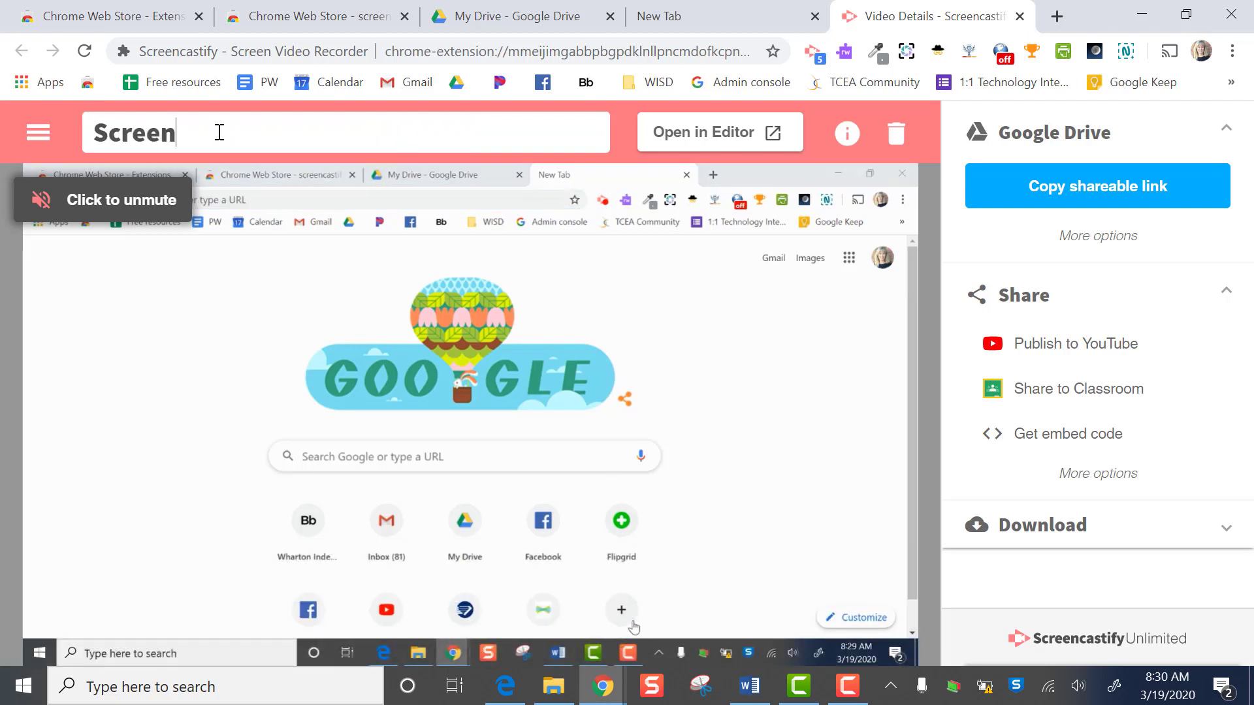
pyautogui.write('castify ')
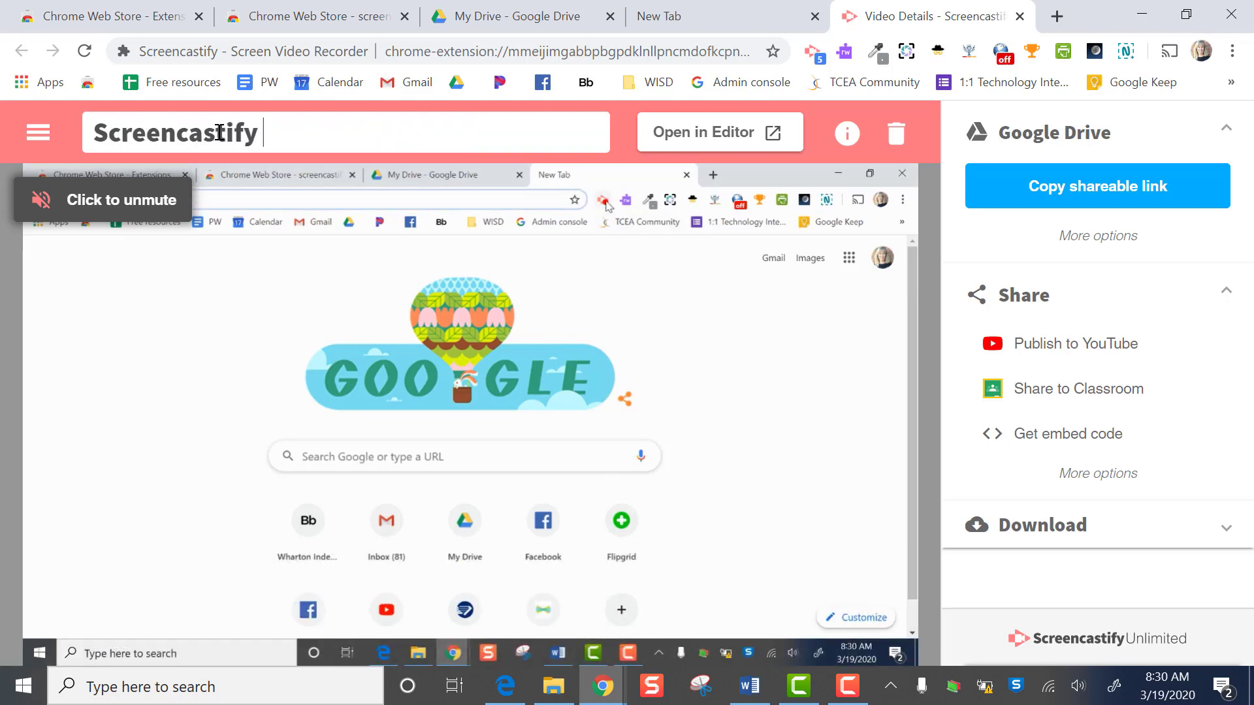
pyautogui.write('Tutorial')
pyautogui.press('Return')
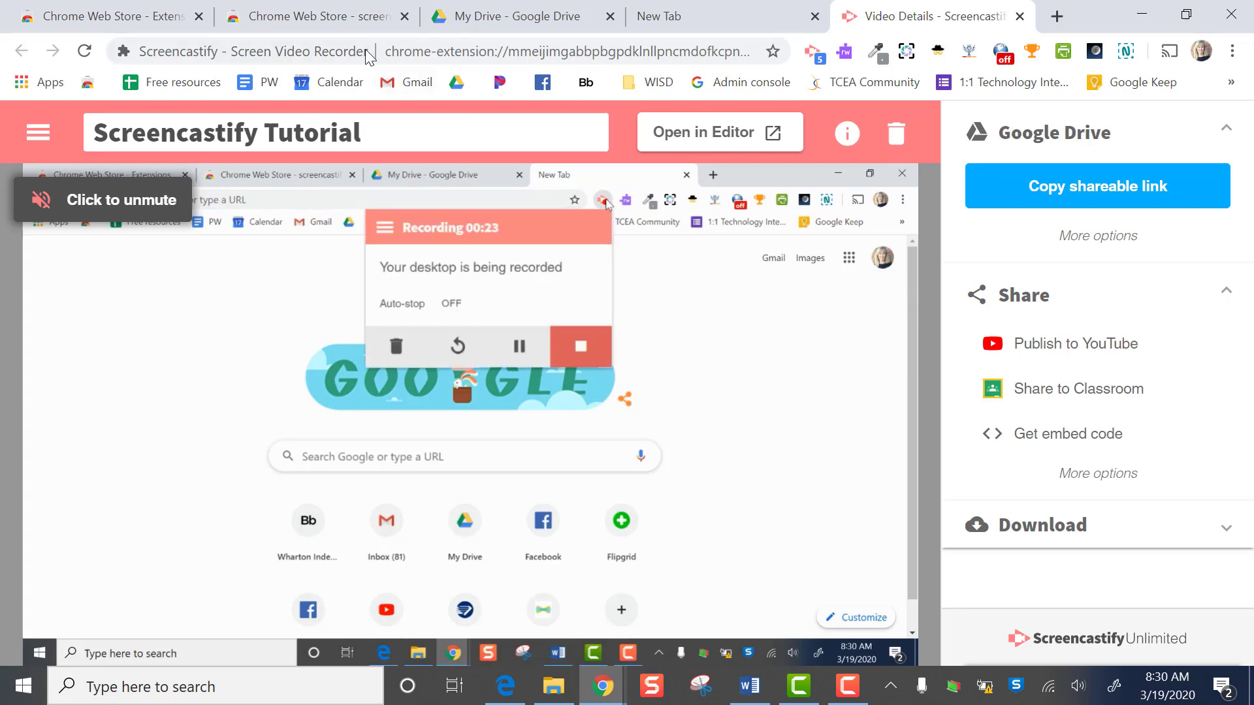
pyautogui.click(620, 139)
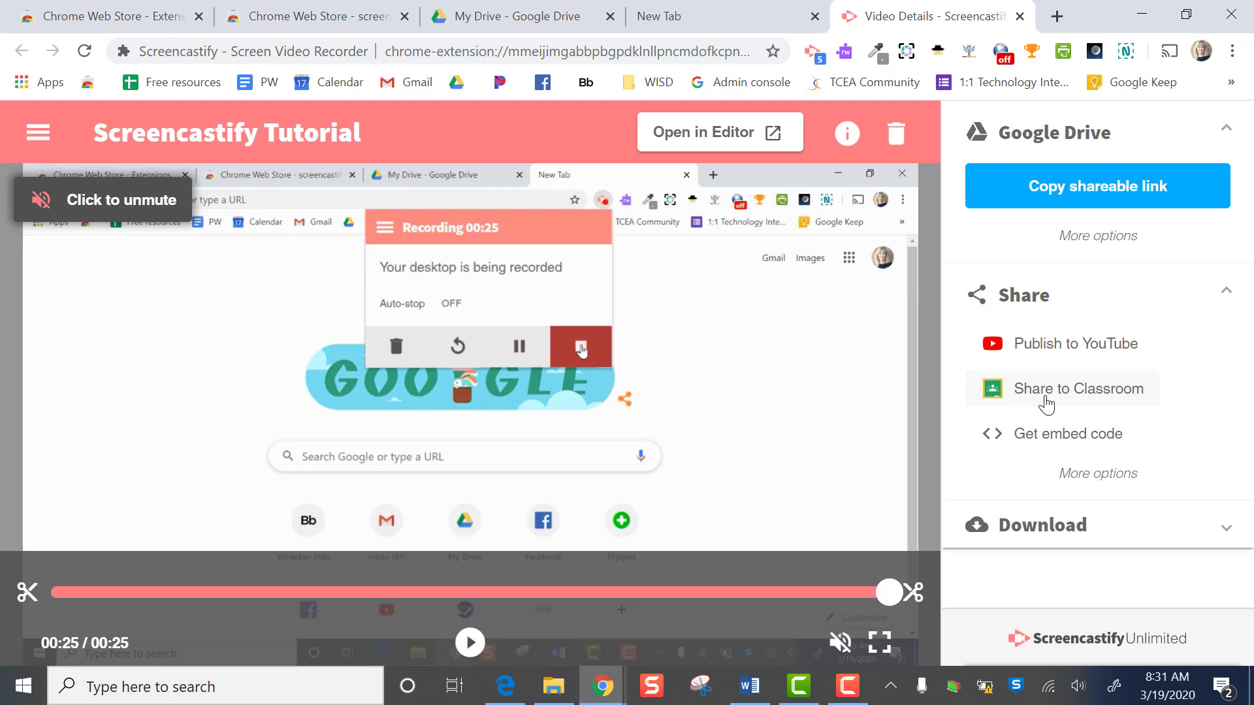
# Step: Share the recording to Google Classroom as a new assignment for the first AM class and review the assignment form
pyautogui.click(1045, 404)
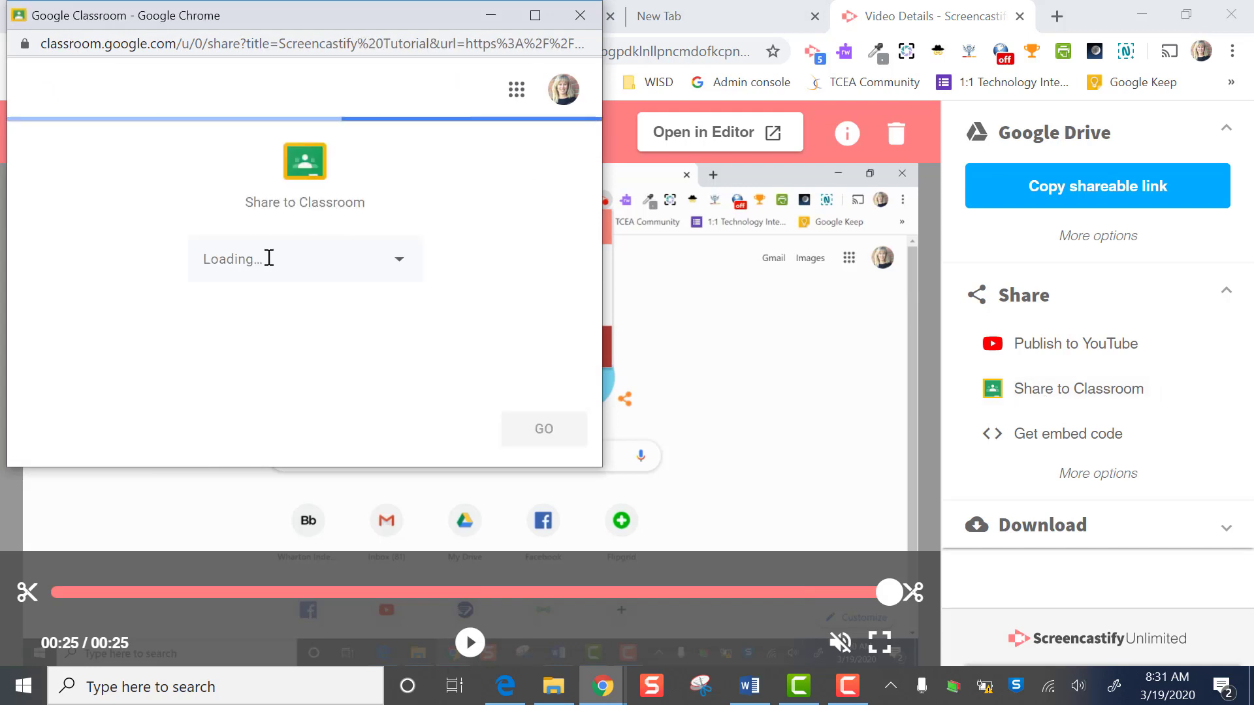
pyautogui.click(391, 273)
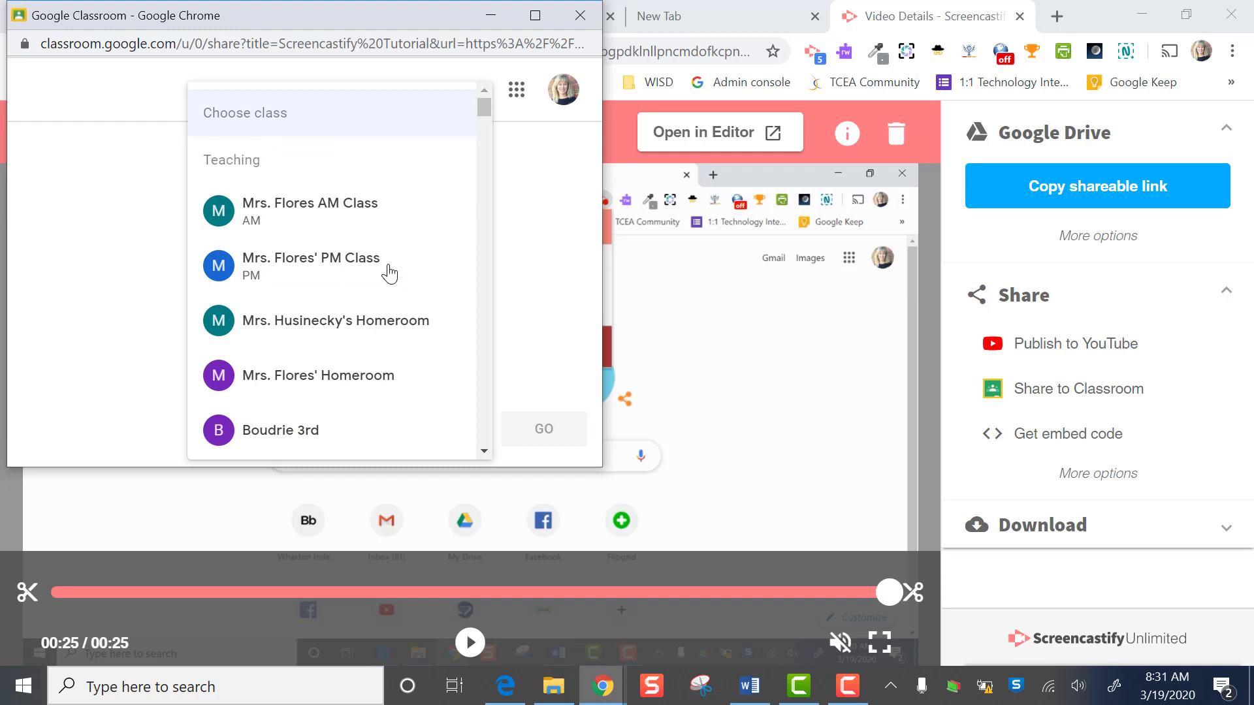
pyautogui.click(367, 209)
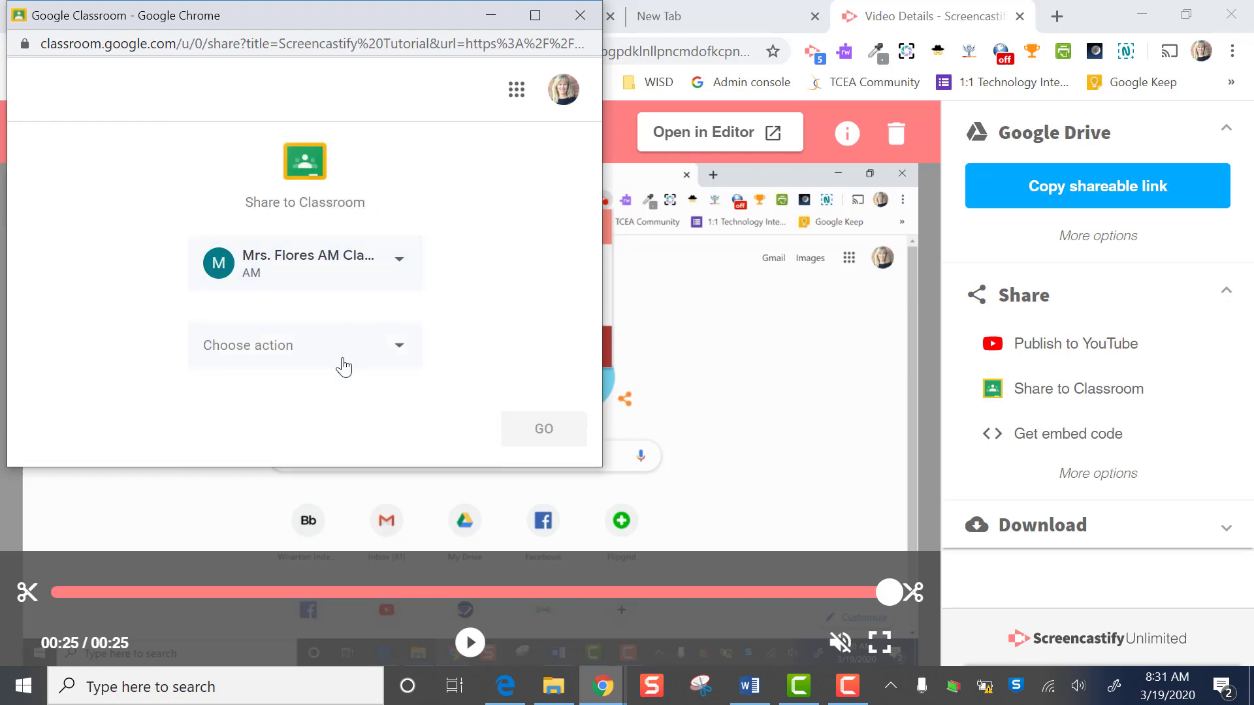
pyautogui.click(344, 367)
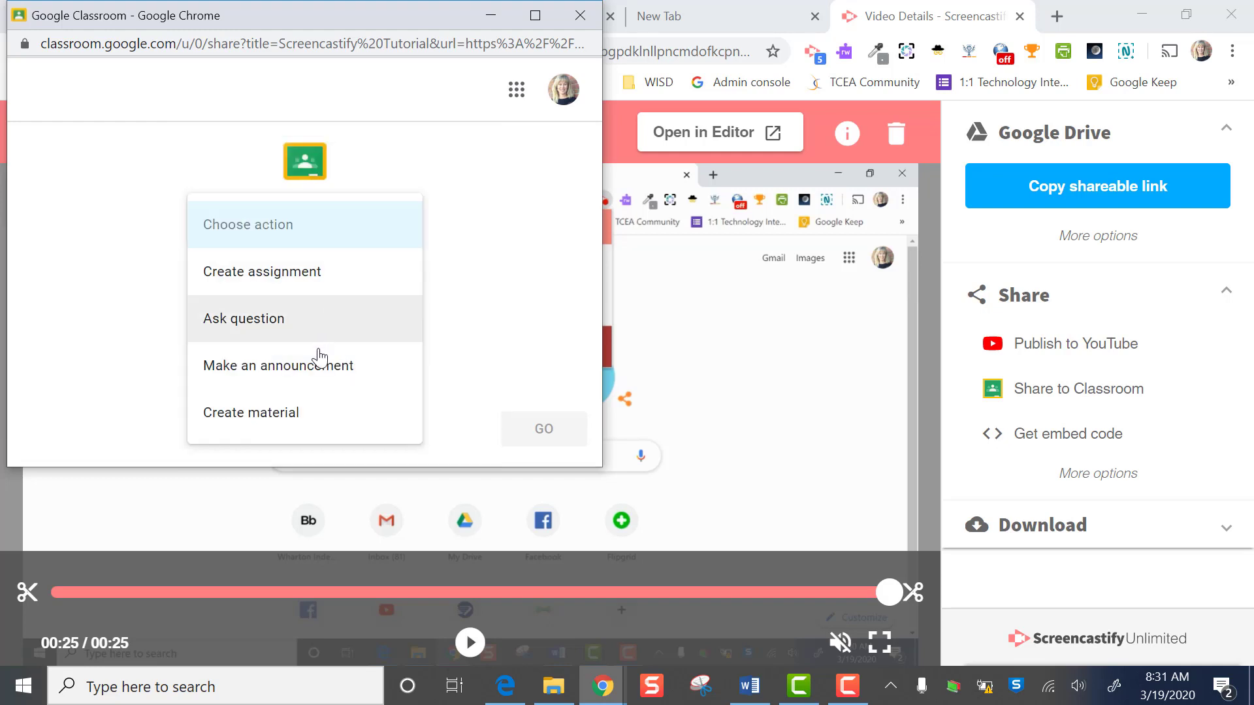
pyautogui.click(305, 285)
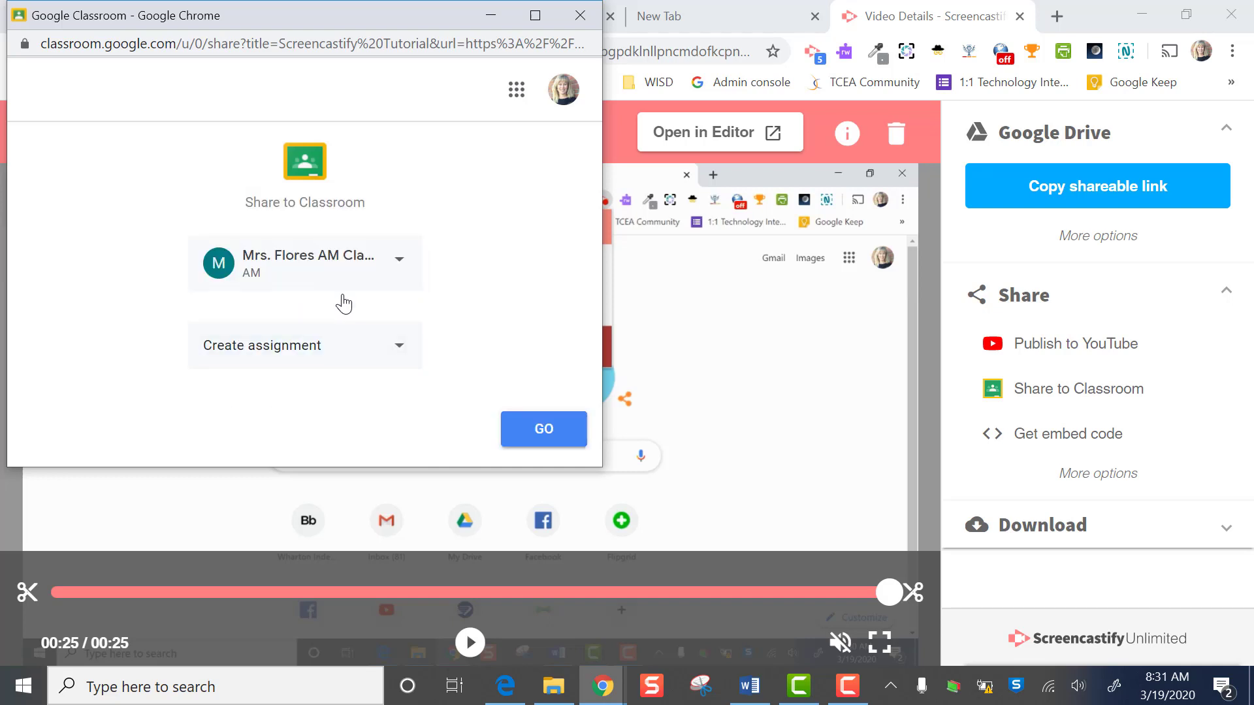
pyautogui.click(549, 444)
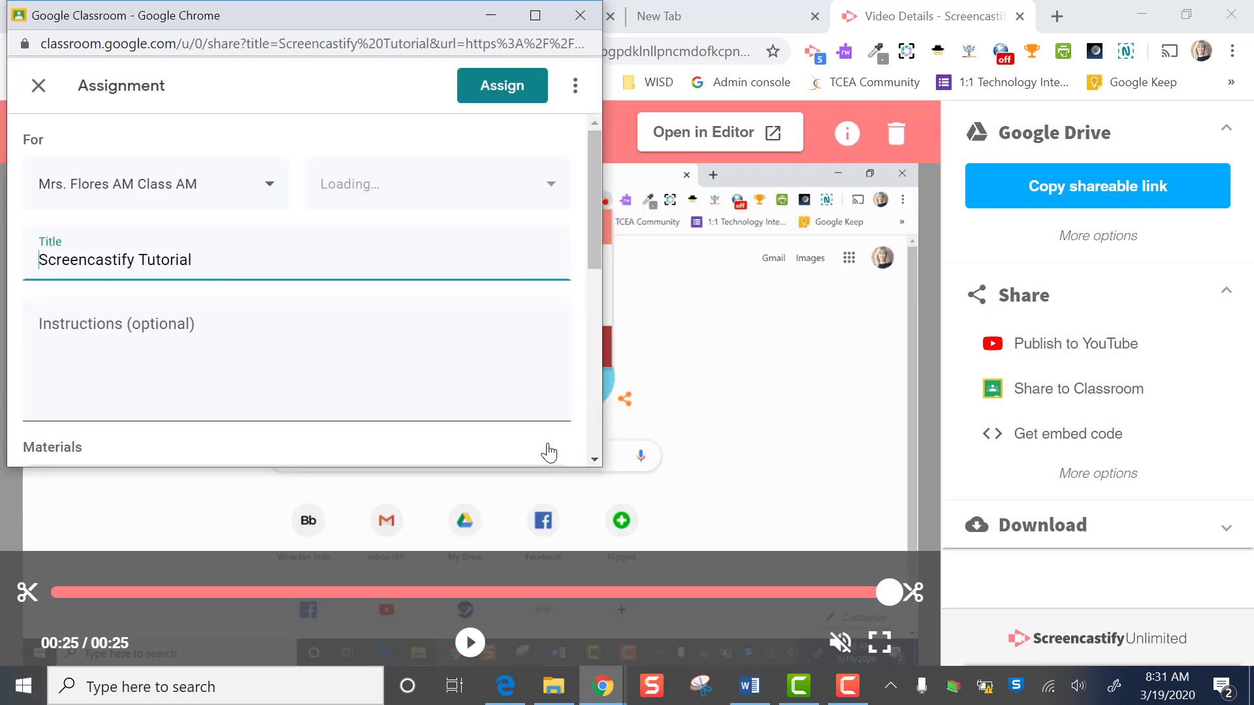
pyautogui.scroll(-3, 434, 261)
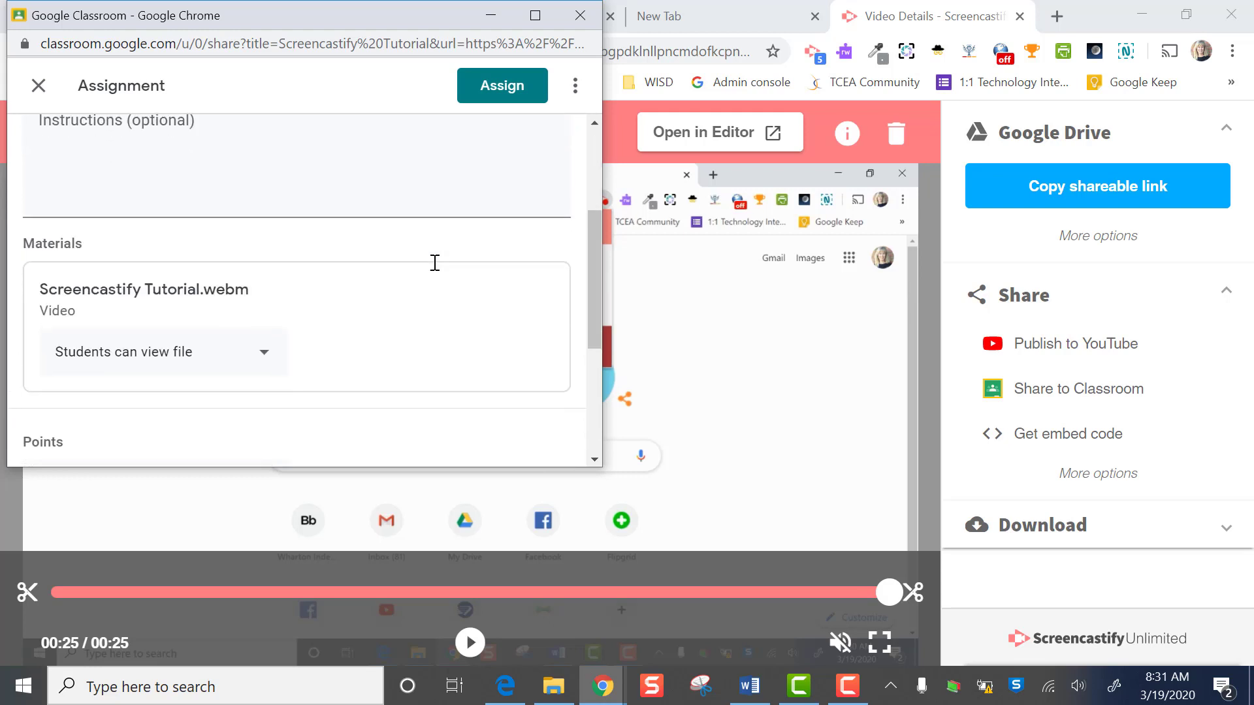
pyautogui.scroll(2, 435, 262)
pyautogui.scroll(-3, 435, 262)
pyautogui.scroll(4, 435, 263)
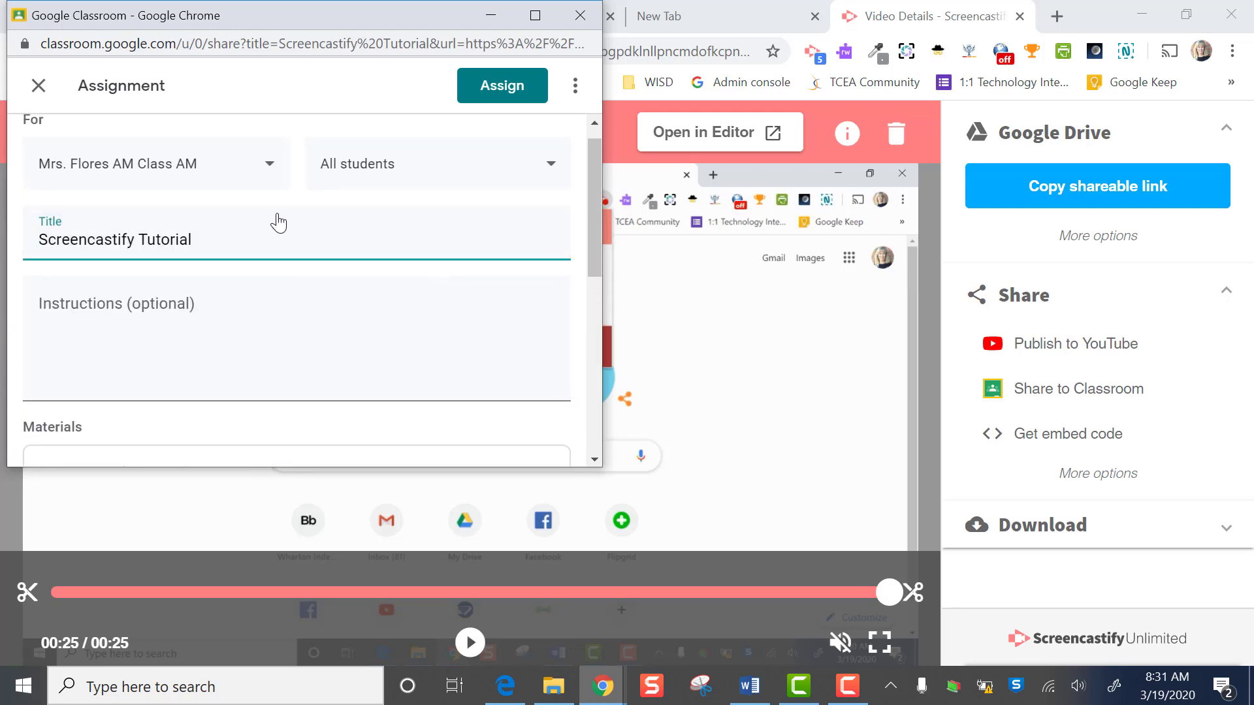
# Step: Close the Google Classroom assignment window and expand the recording's Download options
pyautogui.click(572, 15)
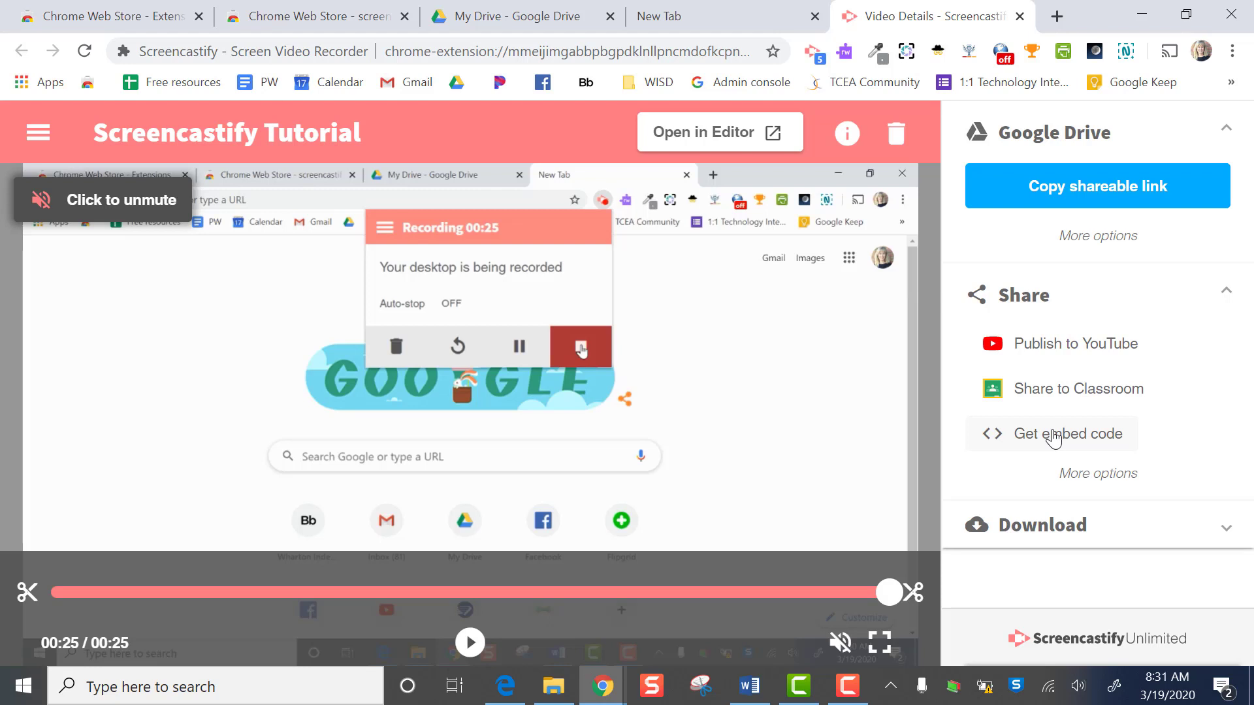
pyautogui.click(1073, 527)
pyautogui.scroll(-2, 1071, 526)
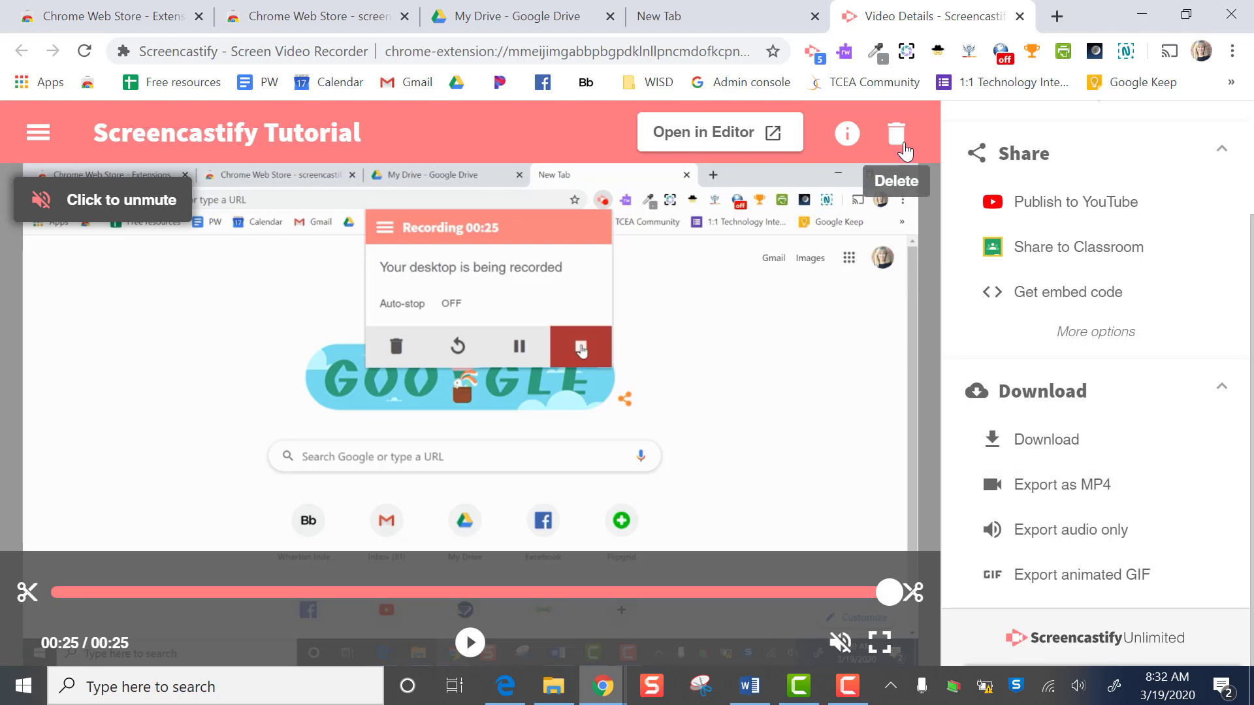
# Step: Open the My Recordings library and look through the saved screencasts
pyautogui.click(40, 130)
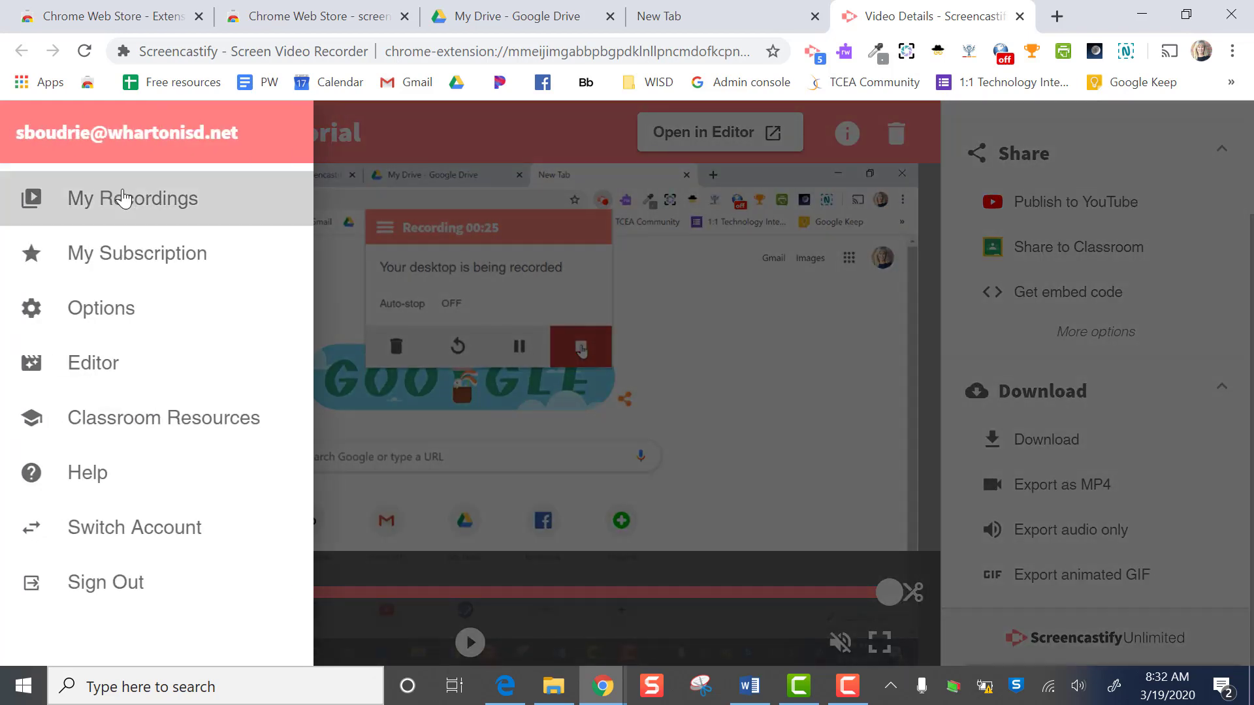
pyautogui.click(134, 204)
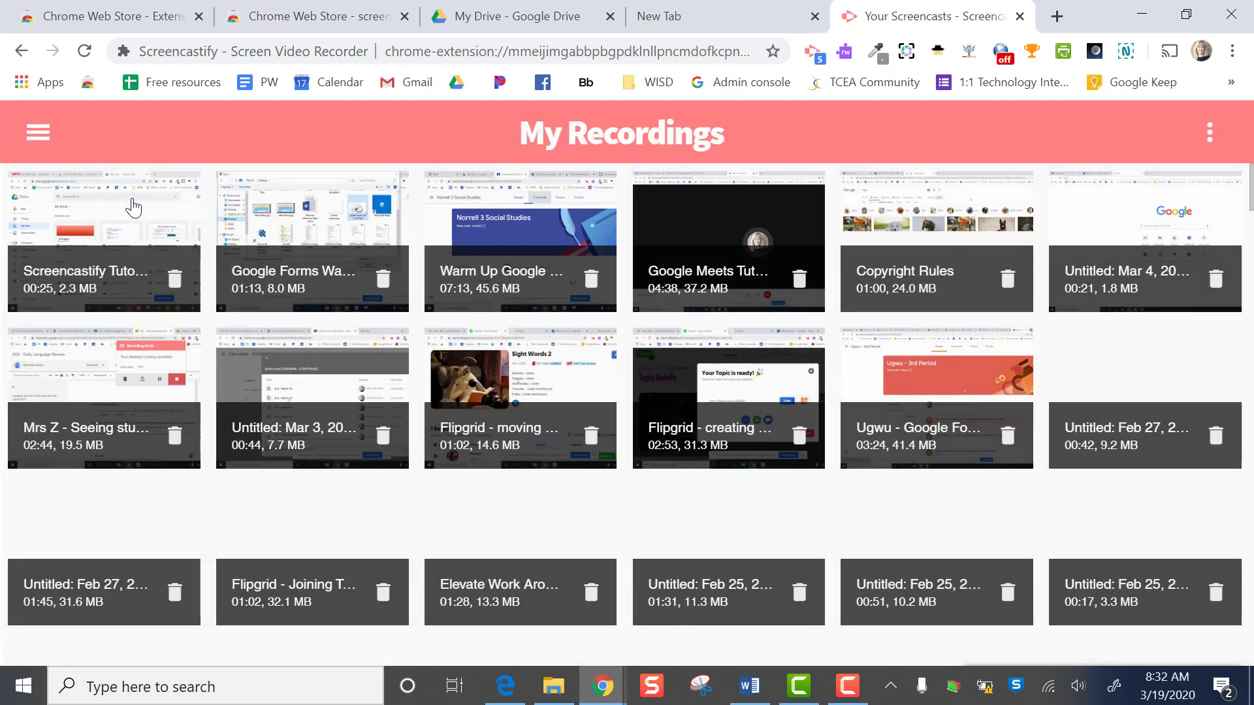
pyautogui.scroll(-5, 420, 517)
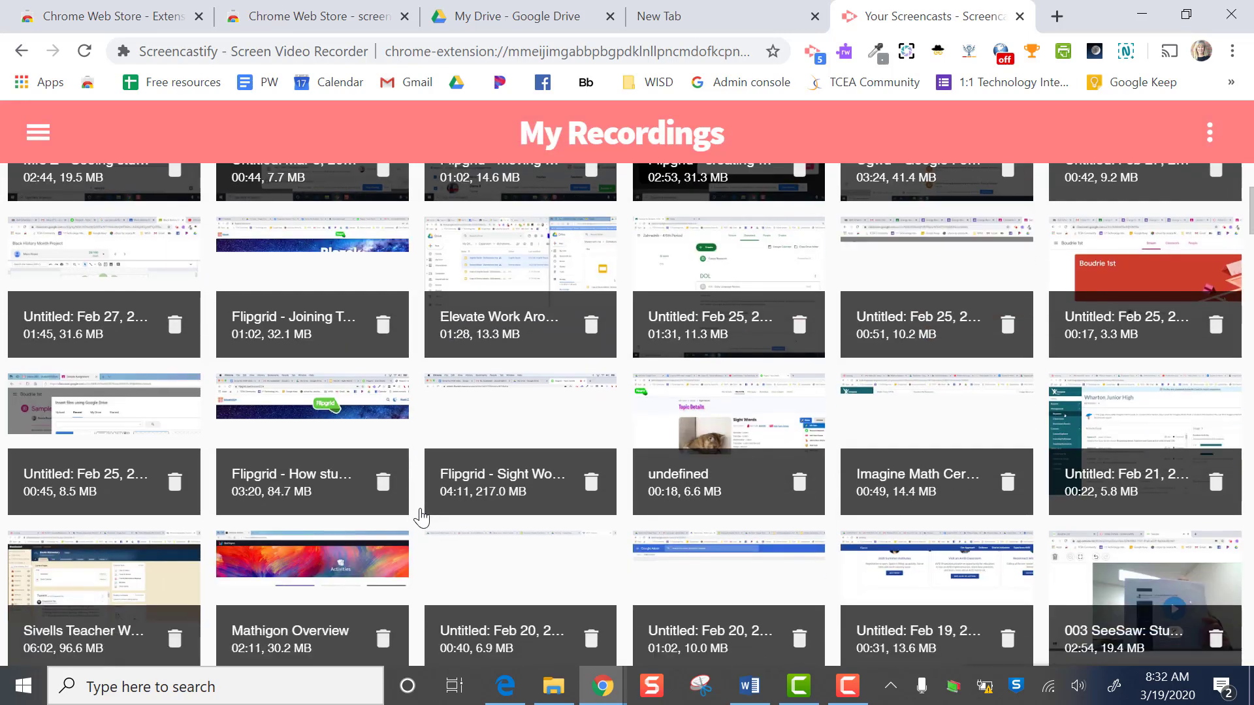
pyautogui.scroll(4, 419, 518)
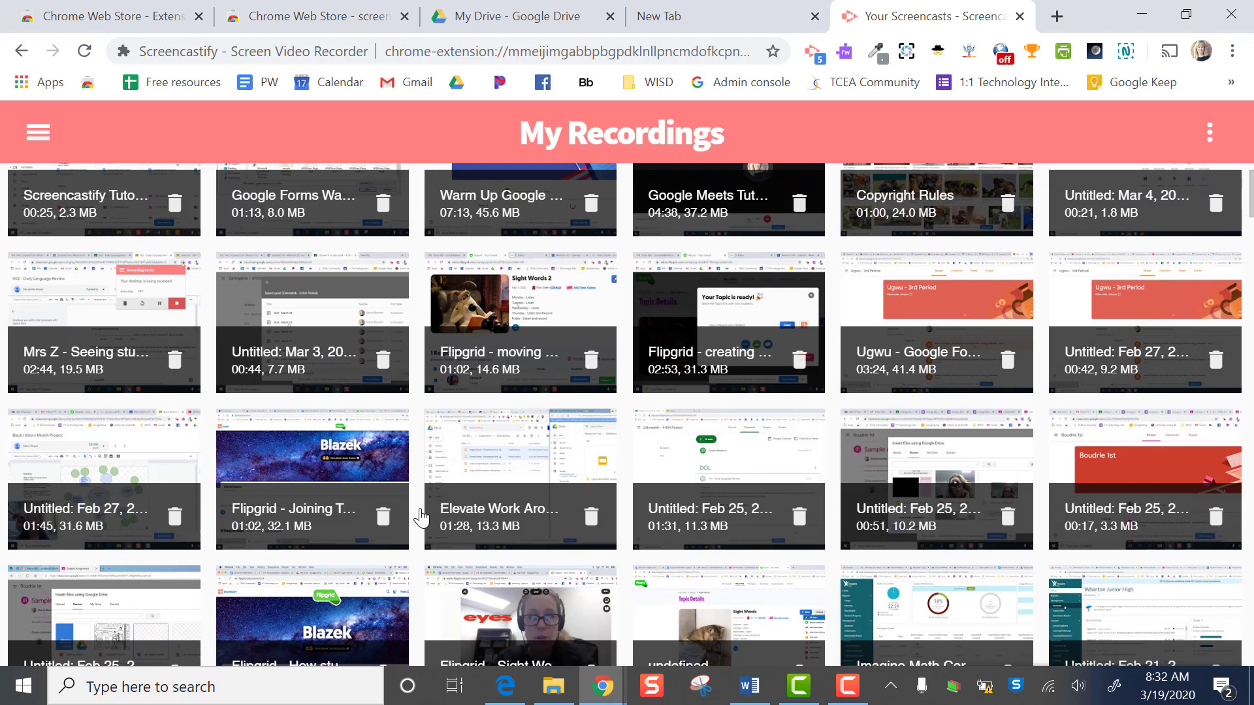
pyautogui.scroll(1, 421, 517)
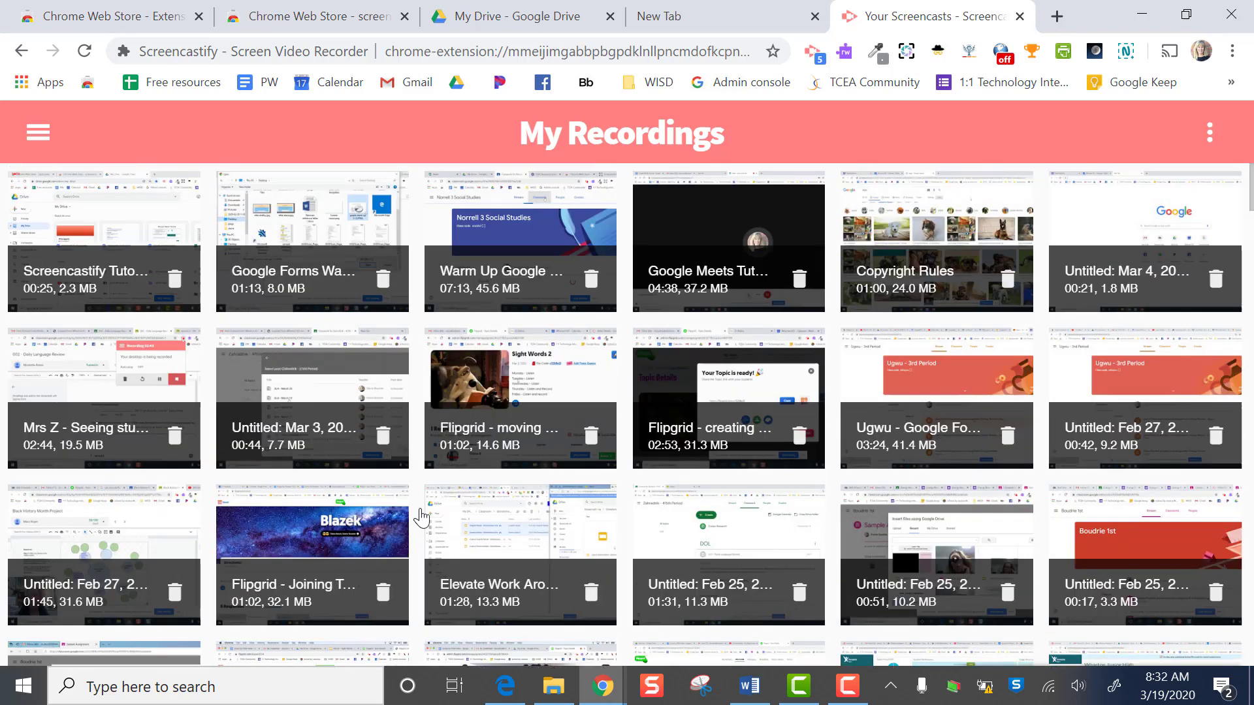